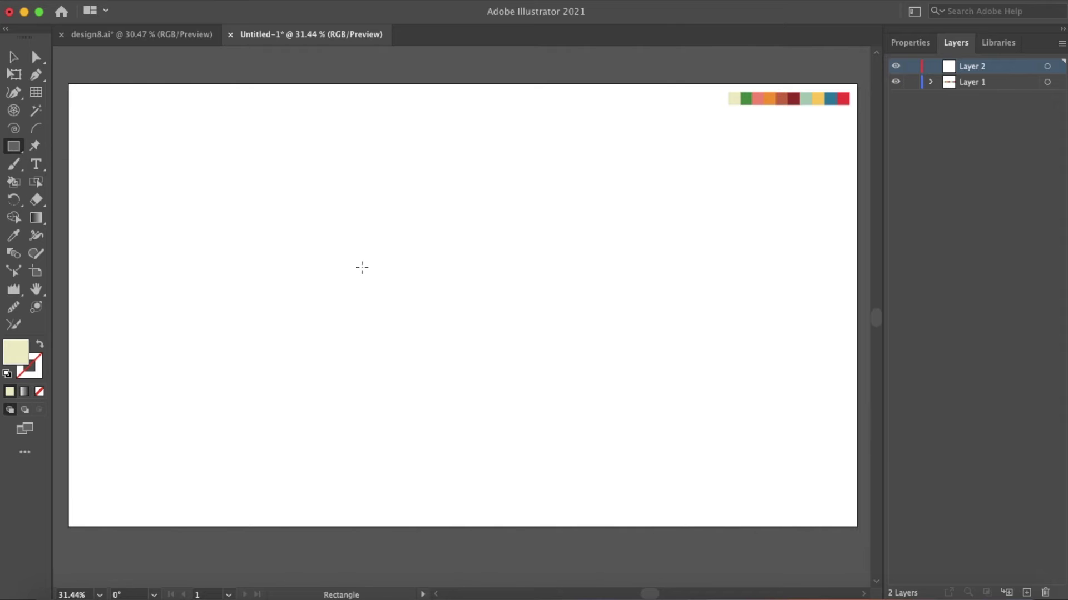
# - Draw the body rectangle, round its top-left corner and fill it light green
pyautogui.moveTo(387, 265); pyautogui.dragTo(455, 374)
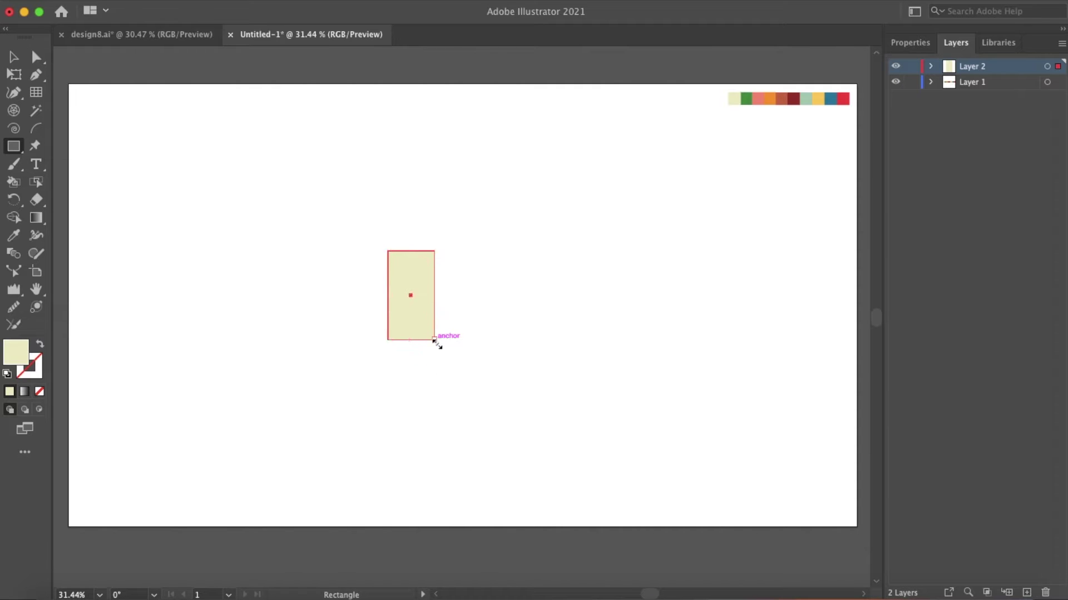
pyautogui.moveTo(400, 259); pyautogui.dragTo(416, 282)
pyautogui.click(516, 299)
pyautogui.press('Escape')
pyautogui.press('i')
pyautogui.click(806, 98)
pyautogui.click(12, 57)
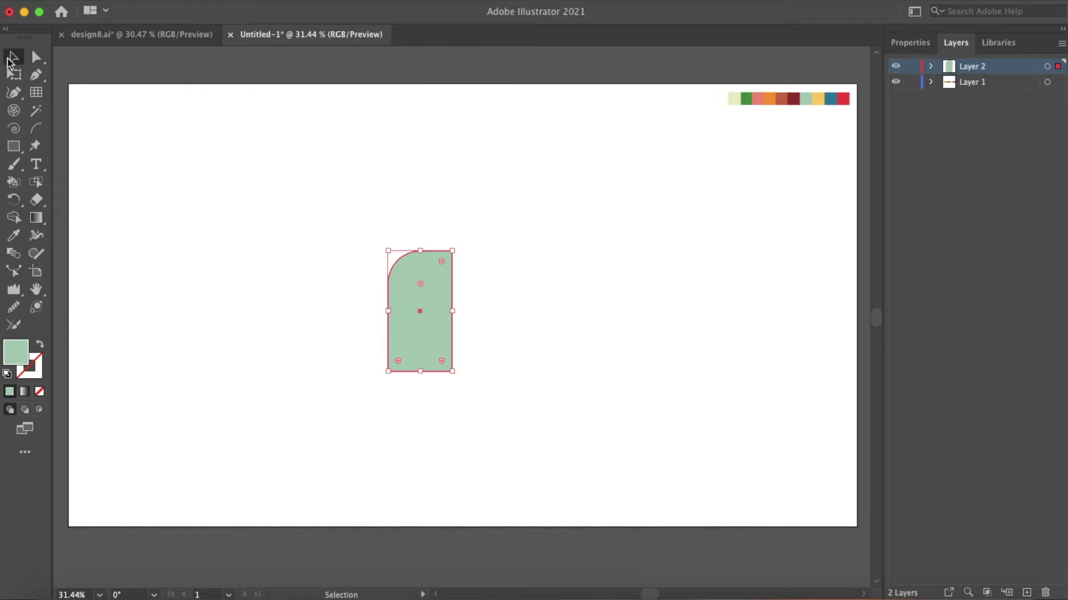
# - Draw a tall rectangle, round its end into a capsule, then tilt it against the body
pyautogui.moveTo(270, 251); pyautogui.dragTo(337, 423)
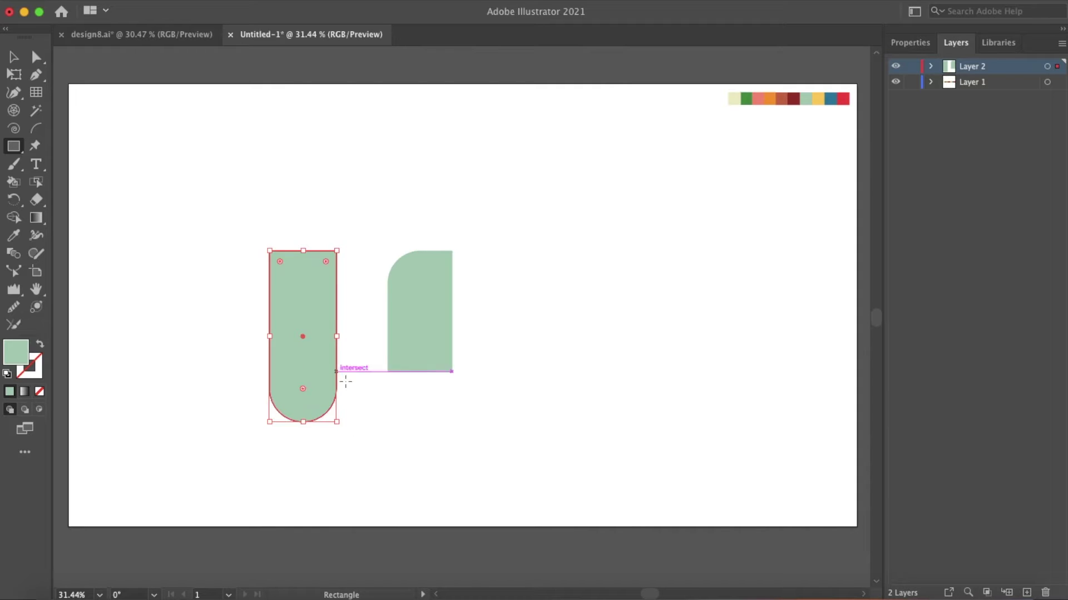
pyautogui.moveTo(346, 381); pyautogui.dragTo(362, 420)
pyautogui.click(510, 325)
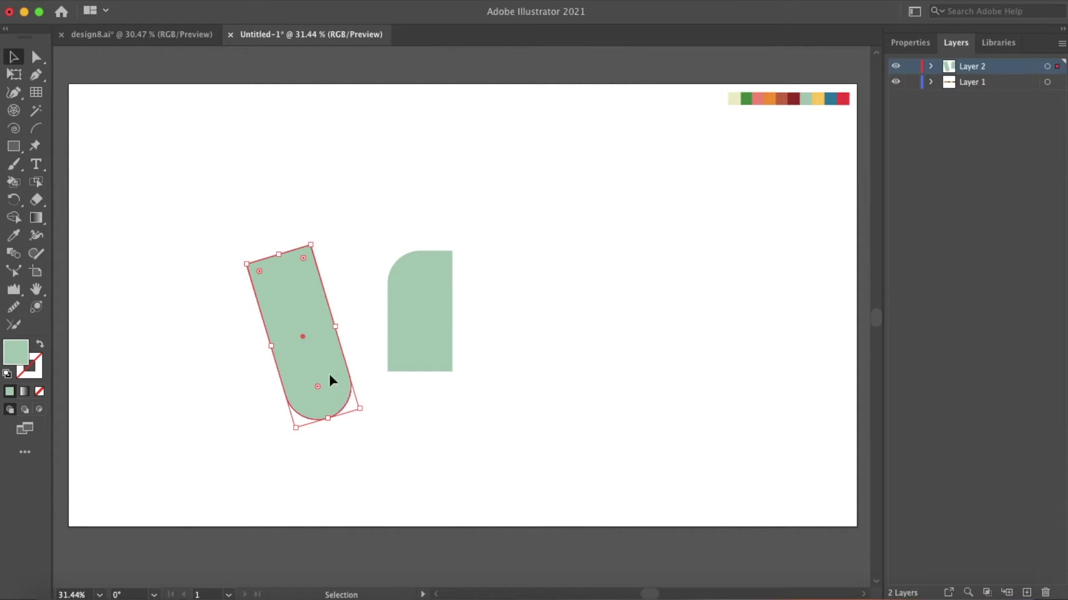
pyautogui.moveTo(329, 375); pyautogui.dragTo(432, 352)
pyautogui.moveTo(469, 395)
pyautogui.mouseDown()
pyautogui.moveTo(472, 378)
pyautogui.moveTo(438, 375)
pyautogui.moveTo(526, 428)
pyautogui.mouseUp()
pyautogui.click(552, 390)
# - Send the capsule behind the body and shift both shapes up and left
pyautogui.rightClick(531, 440)
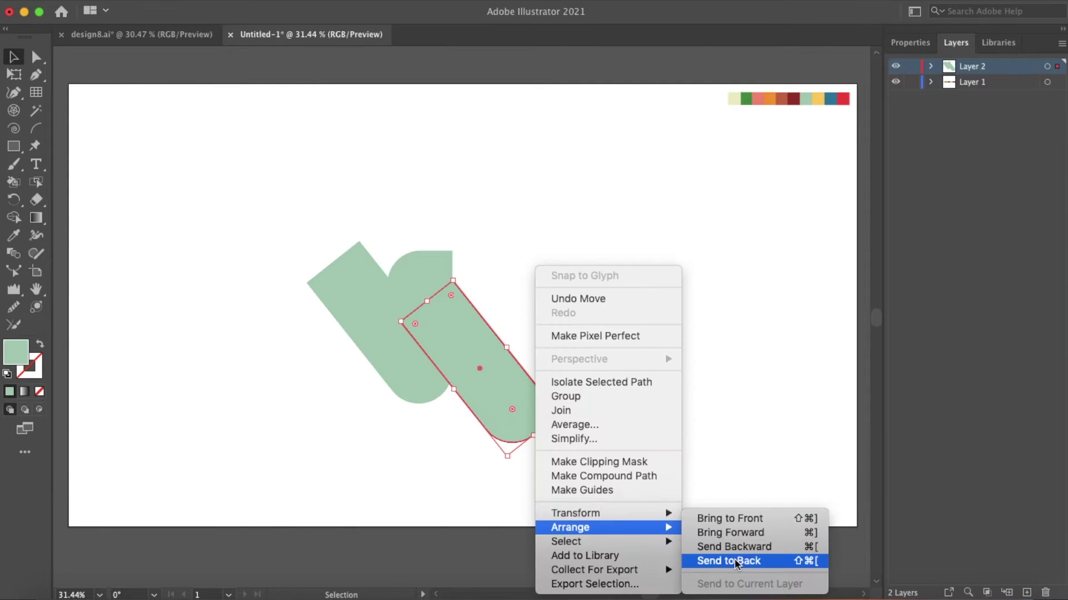
pyautogui.click(737, 563)
pyautogui.moveTo(226, 148); pyautogui.dragTo(593, 465)
pyautogui.moveTo(529, 417)
pyautogui.mouseDown()
pyautogui.moveTo(520, 395)
pyautogui.moveTo(556, 380)
pyautogui.moveTo(536, 364)
pyautogui.mouseUp()
pyautogui.click(559, 383)
# - Fill the lower capsule with the teal swatch
pyautogui.click(282, 225)
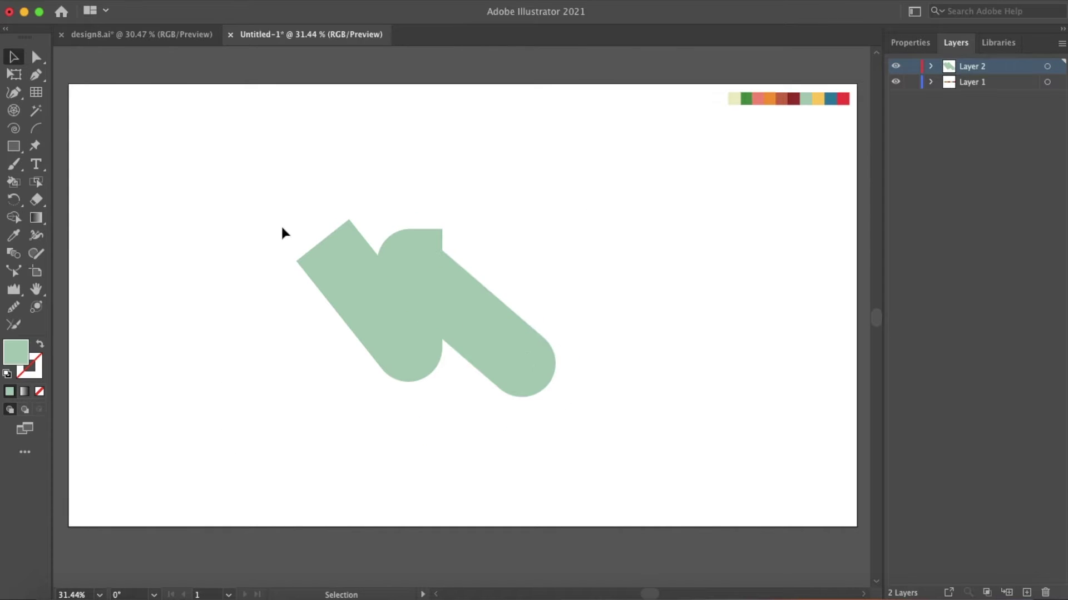
pyautogui.click(489, 334)
pyautogui.press('i')
pyautogui.click(829, 98)
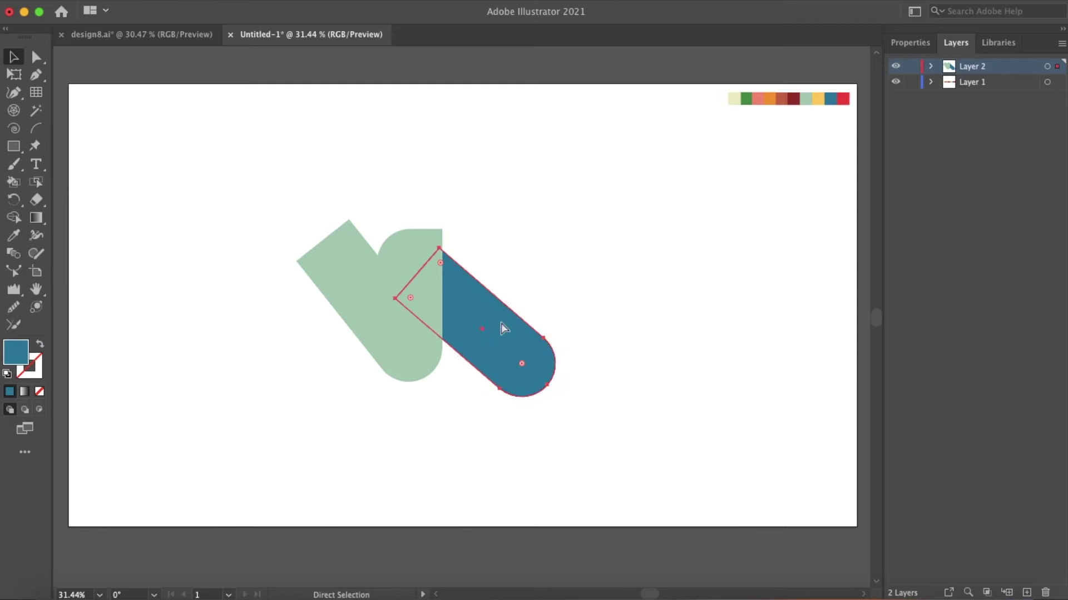
# - Bend the teal capsule into a leg with a vertical shin, and angle the green arm
pyautogui.moveTo(501, 323); pyautogui.dragTo(438, 257)
pyautogui.moveTo(487, 322); pyautogui.dragTo(543, 417)
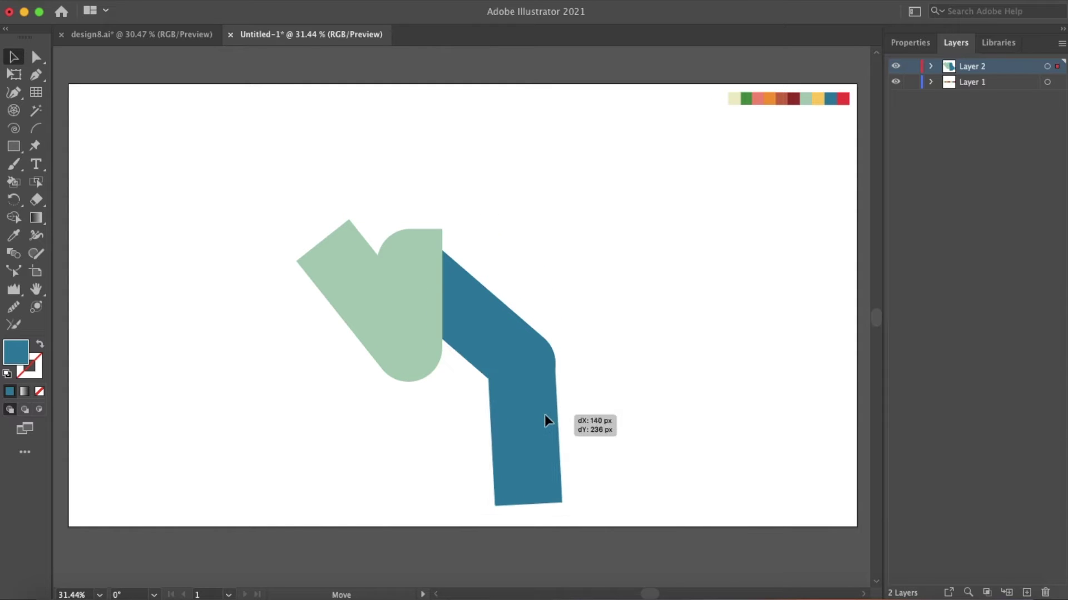
pyautogui.moveTo(558, 483); pyautogui.dragTo(559, 512)
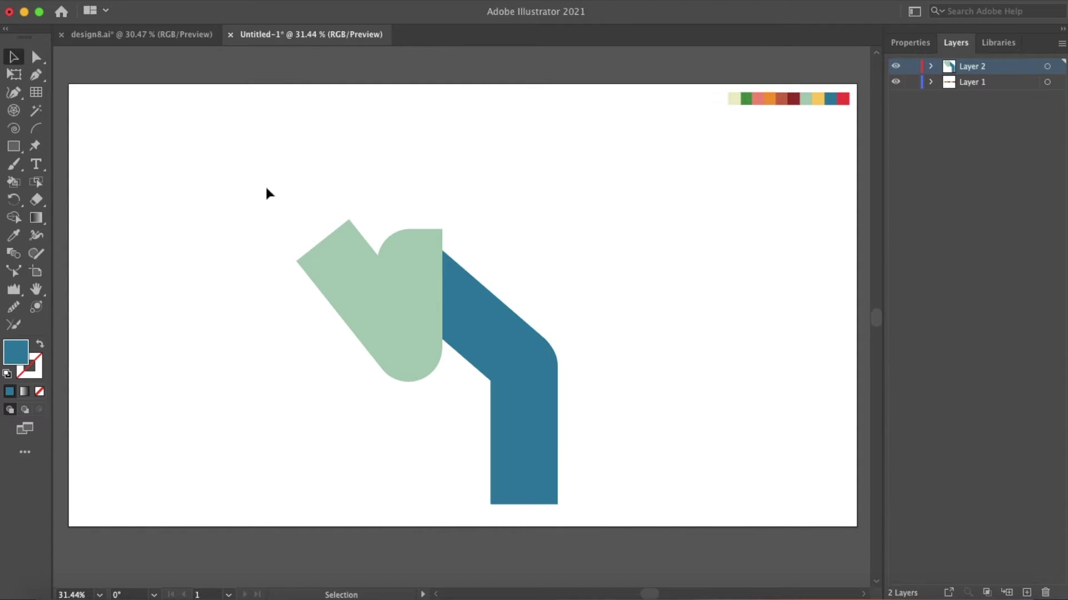
pyautogui.moveTo(292, 266); pyautogui.dragTo(345, 305)
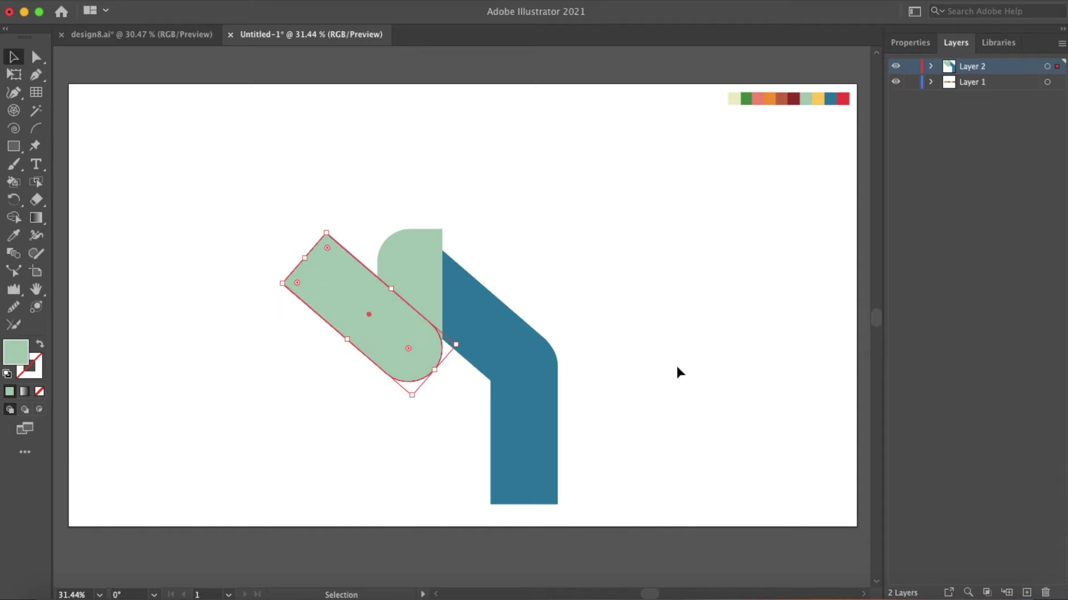
pyautogui.click(517, 423)
pyautogui.moveTo(525, 505)
pyautogui.mouseDown()
pyautogui.moveTo(526, 474)
pyautogui.moveTo(554, 490)
pyautogui.mouseUp()
pyautogui.click(599, 470)
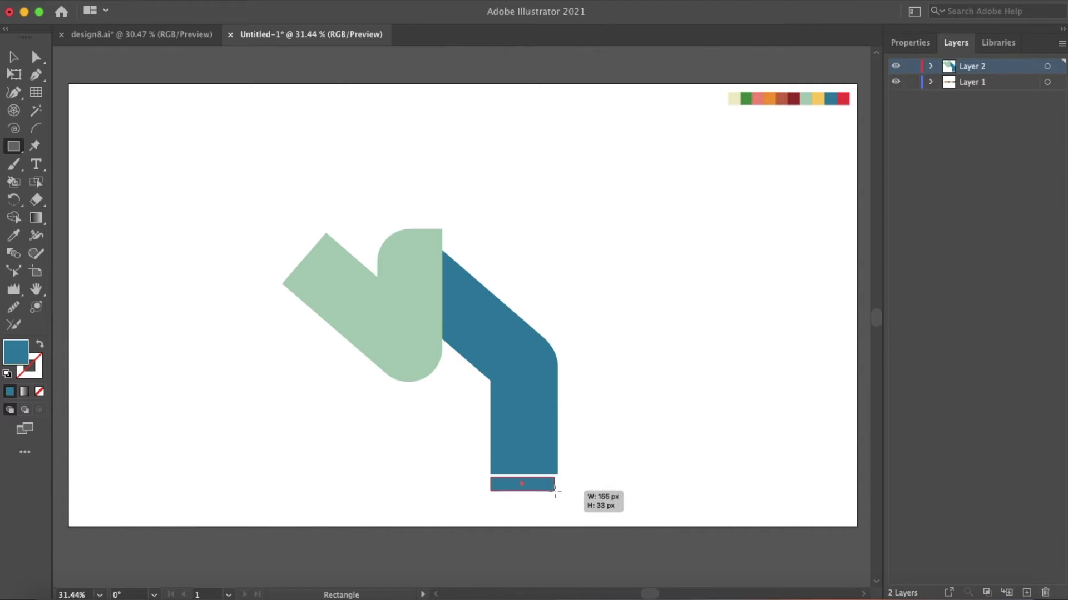
# - Give the foot band a lighter grey-blue fill
pyautogui.click(509, 483)
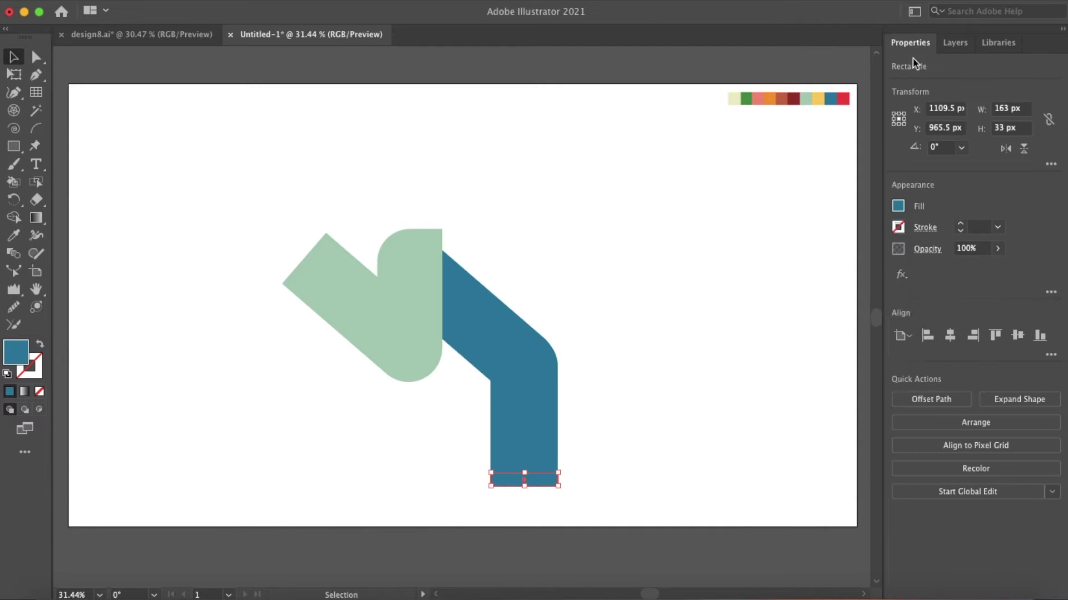
pyautogui.click(898, 205)
pyautogui.click(829, 263)
pyautogui.click(160, 205)
# - Duplicate the band onto the arm's end, rotated to match, with a lighter purple-grey fill
pyautogui.click(500, 481)
pyautogui.hotkey('ctrl', 'c')
pyautogui.hotkey('ctrl', 'v')
pyautogui.moveTo(491, 322)
pyautogui.mouseDown()
pyautogui.moveTo(494, 298)
pyautogui.moveTo(316, 235)
pyautogui.mouseUp()
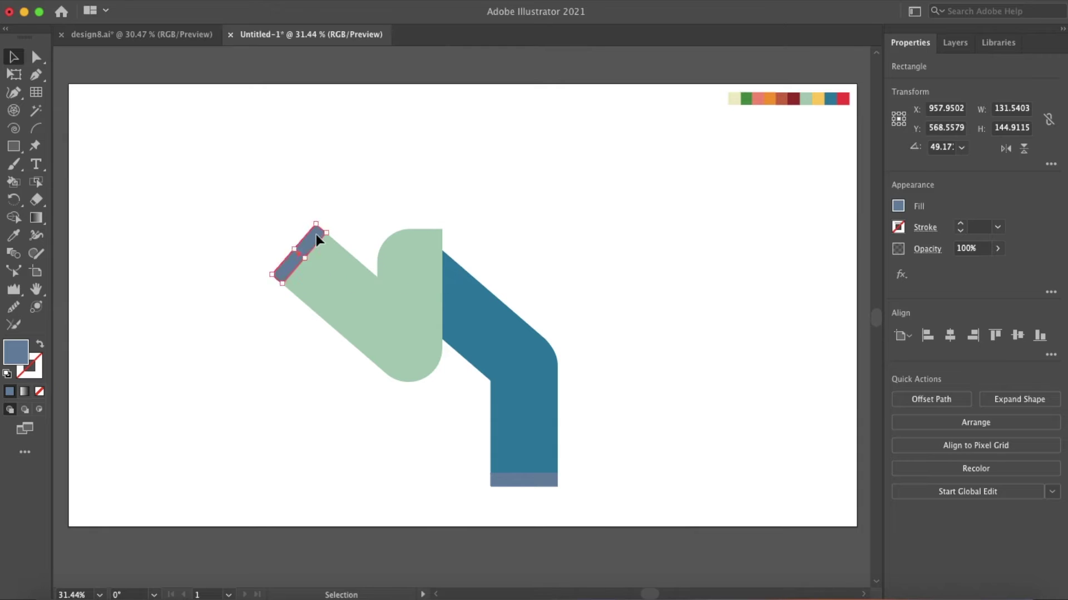
pyautogui.click(669, 320)
pyautogui.click(320, 244)
pyautogui.click(898, 206)
pyautogui.click(823, 231)
pyautogui.click(226, 272)
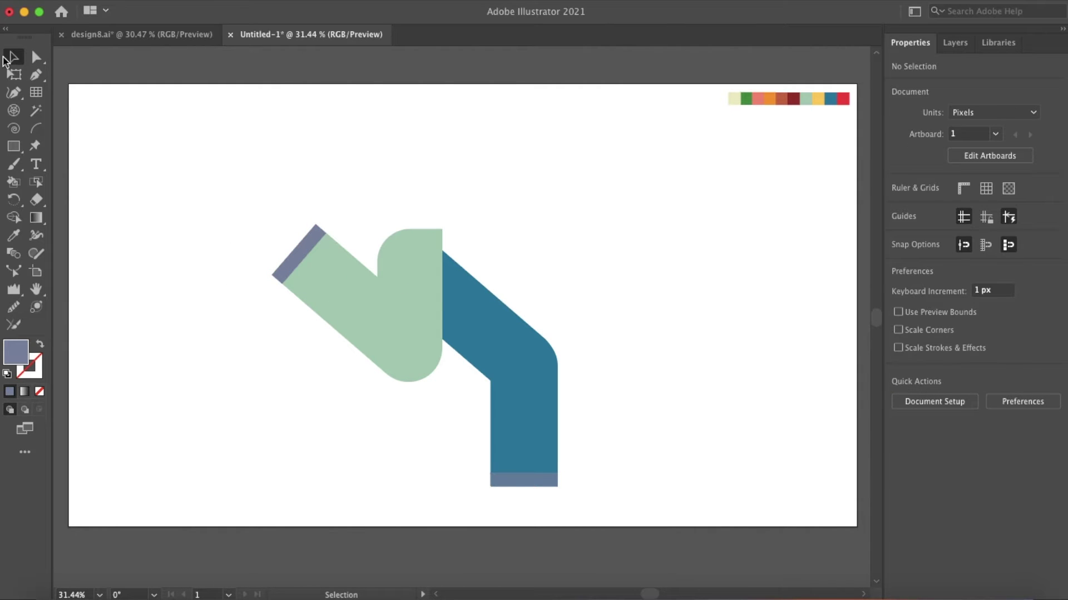
# - Move the green arm closer to the body and reattach the grey band to its end
pyautogui.press('m')
pyautogui.press('v')
pyautogui.moveTo(209, 179)
pyautogui.mouseDown()
pyautogui.moveTo(561, 495)
pyautogui.moveTo(552, 482)
pyautogui.mouseUp()
pyautogui.click(456, 423)
pyautogui.click(406, 298)
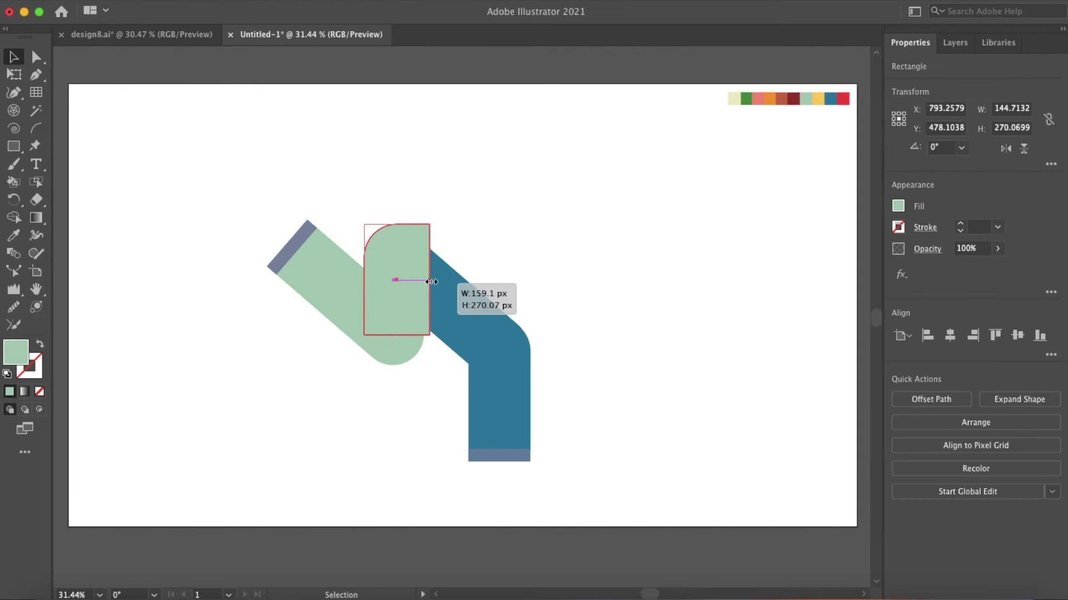
pyautogui.moveTo(395, 349); pyautogui.dragTo(409, 357)
pyautogui.moveTo(288, 239); pyautogui.dragTo(301, 242)
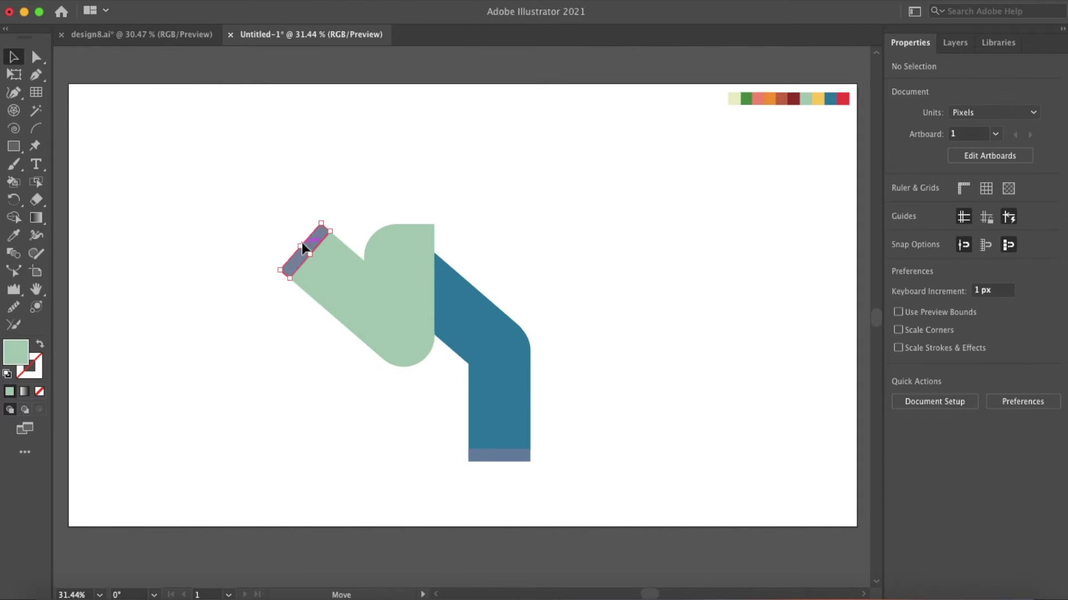
# - Draw a rounded rectangle with a capsule-shaped top and fill it salmon
pyautogui.press('m')
pyautogui.moveTo(14, 146); pyautogui.dragTo(66, 163)
pyautogui.moveTo(149, 257); pyautogui.dragTo(193, 357)
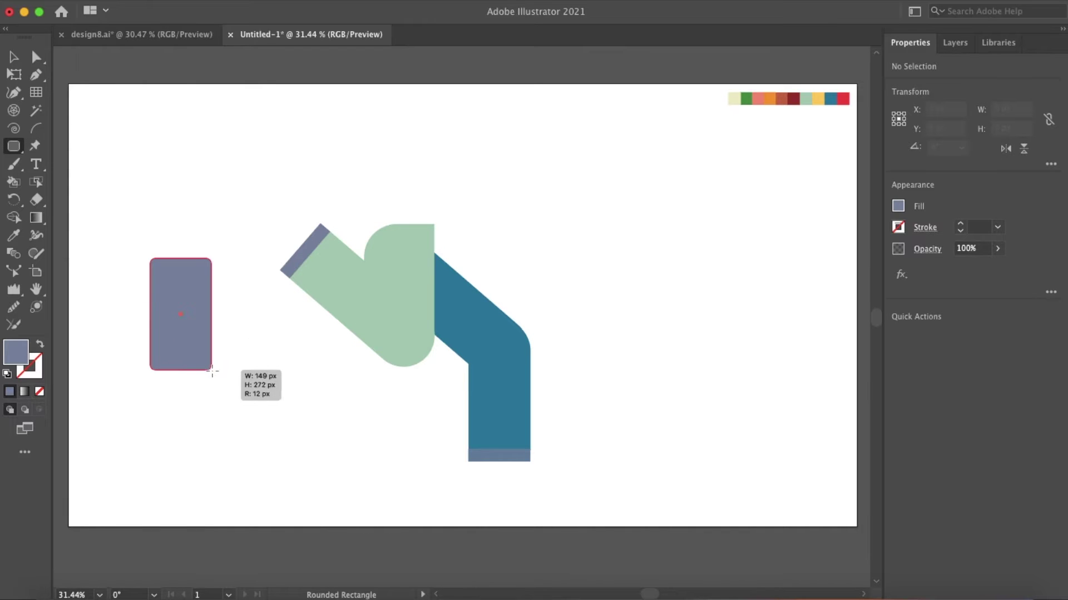
pyautogui.moveTo(161, 268); pyautogui.dragTo(175, 305)
pyautogui.press('i')
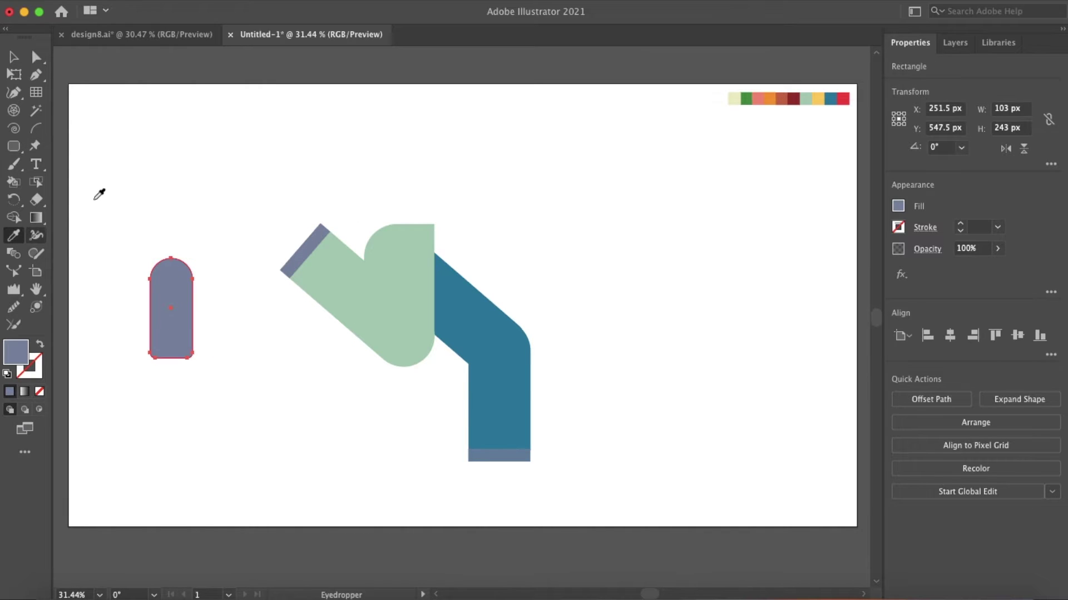
pyautogui.click(762, 101)
# - Place the salmon capsule above the body as the head and shift the figure down
pyautogui.press('v')
pyautogui.rightClick(192, 262)
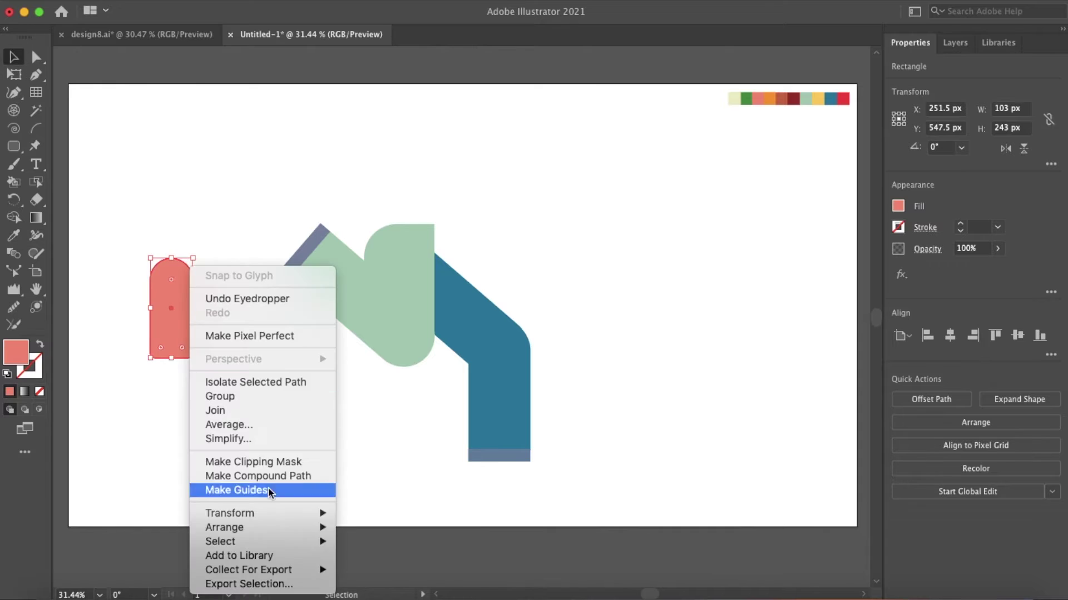
pyautogui.moveTo(187, 337); pyautogui.dragTo(437, 228)
pyautogui.hotkey('ctrl', 'a')
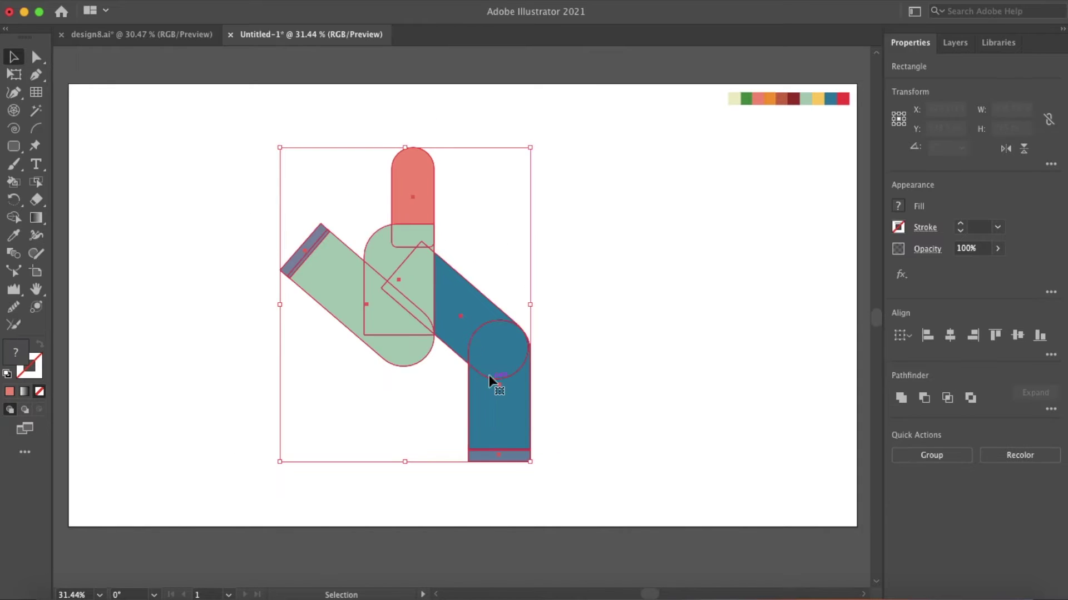
pyautogui.moveTo(453, 314); pyautogui.dragTo(453, 333)
pyautogui.hotkey('ctrl', 'shift', 'a')
# - Draw a small 80 px square at the left
pyautogui.click(13, 146)
pyautogui.click(78, 146)
pyautogui.moveTo(155, 244); pyautogui.dragTo(189, 276)
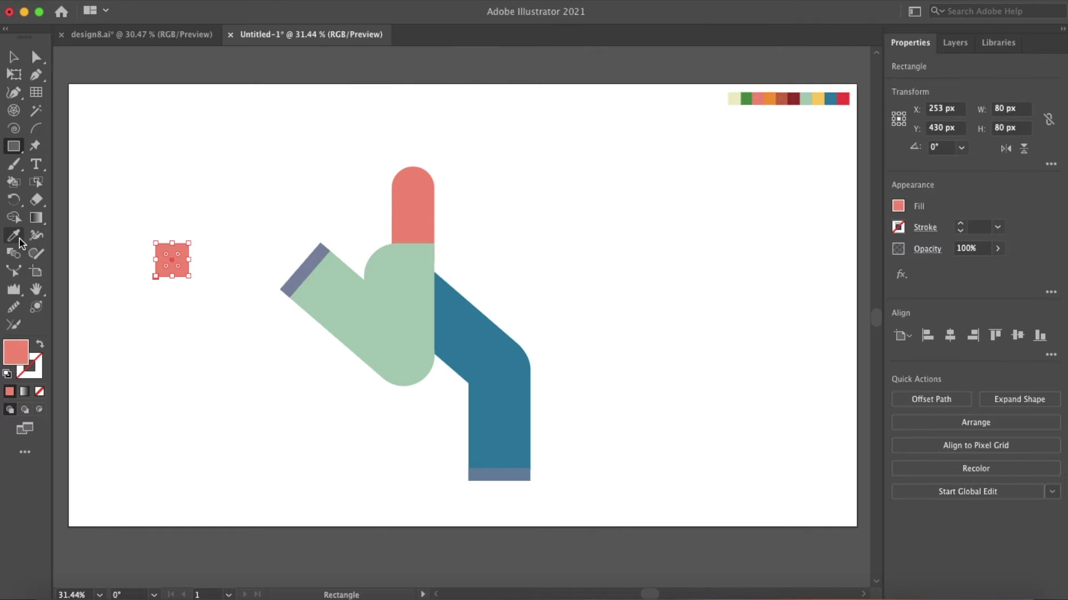
# - Fill the square rust, rotate it onto the arm's end and send it behind the arm
pyautogui.click(794, 98)
pyautogui.click(784, 98)
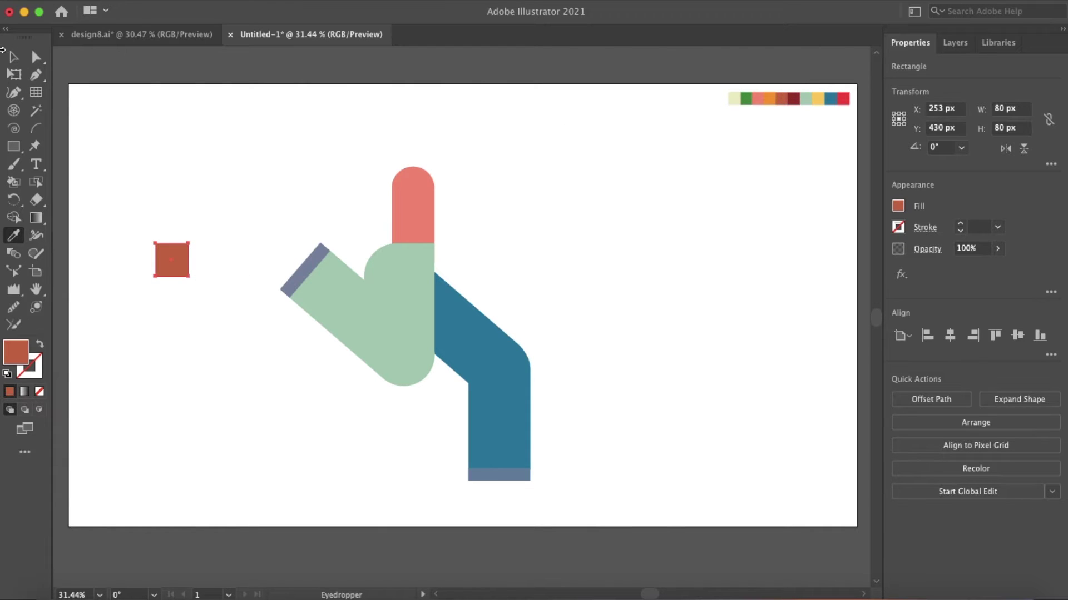
pyautogui.moveTo(208, 271); pyautogui.dragTo(310, 261)
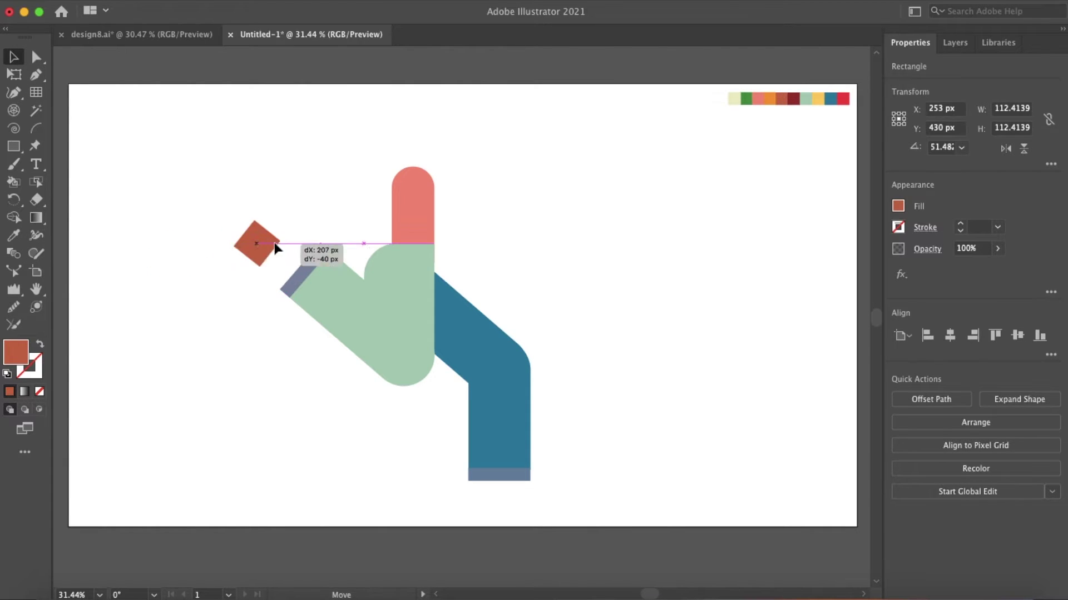
pyautogui.rightClick(312, 262)
pyautogui.click(543, 563)
# - Draw a rust rounded rectangle near the hand and paste a copy of it
pyautogui.moveTo(13, 146); pyautogui.dragTo(86, 238)
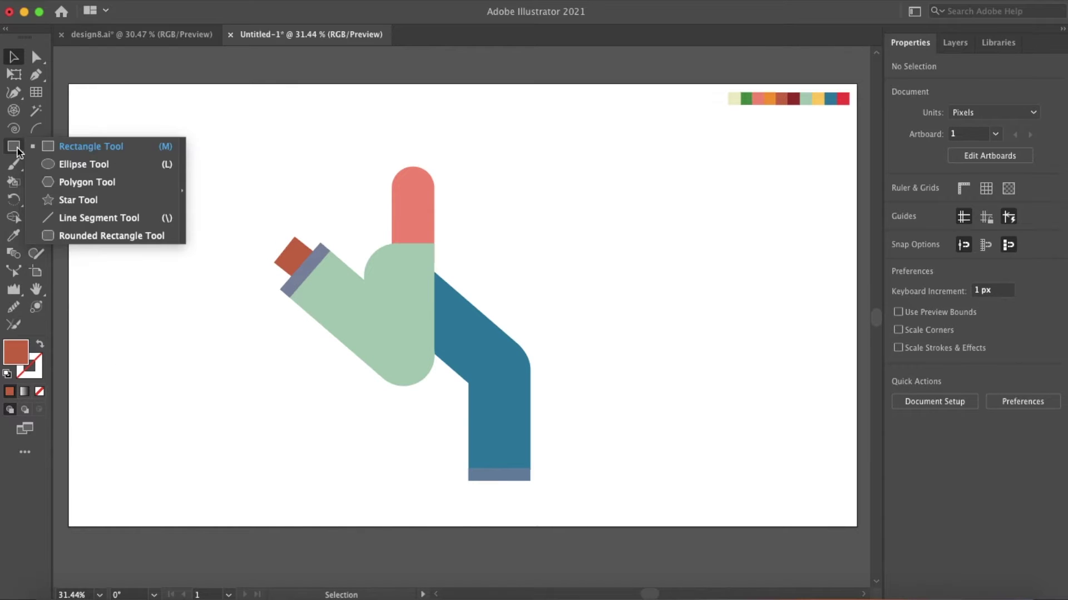
pyautogui.moveTo(129, 205); pyautogui.dragTo(198, 236)
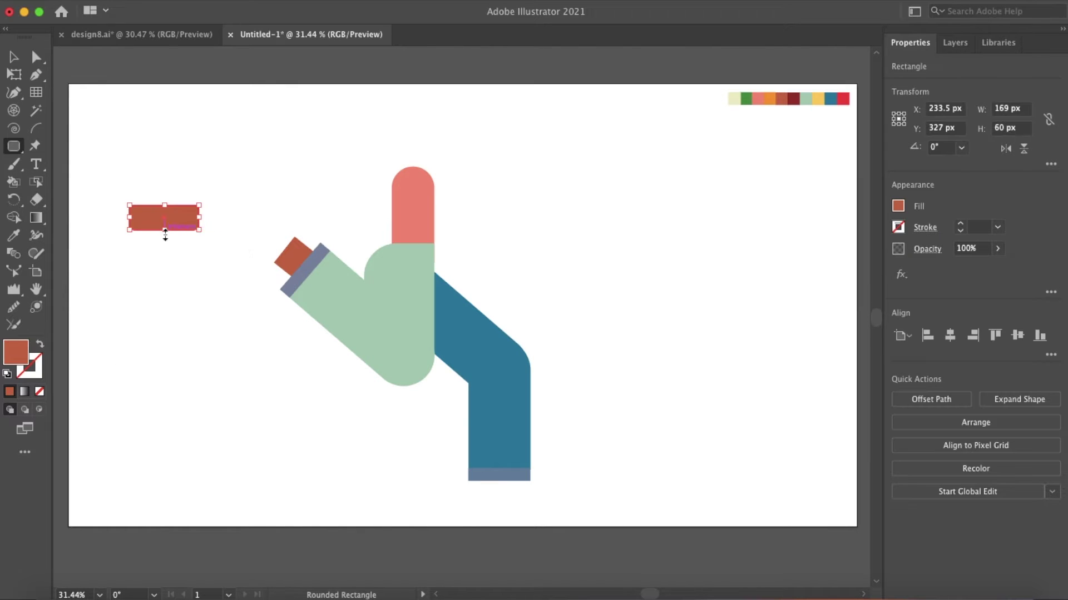
pyautogui.scroll(5, 196, 244)
pyautogui.hotkey('ctrl', 'c')
pyautogui.hotkey('ctrl', 'v')
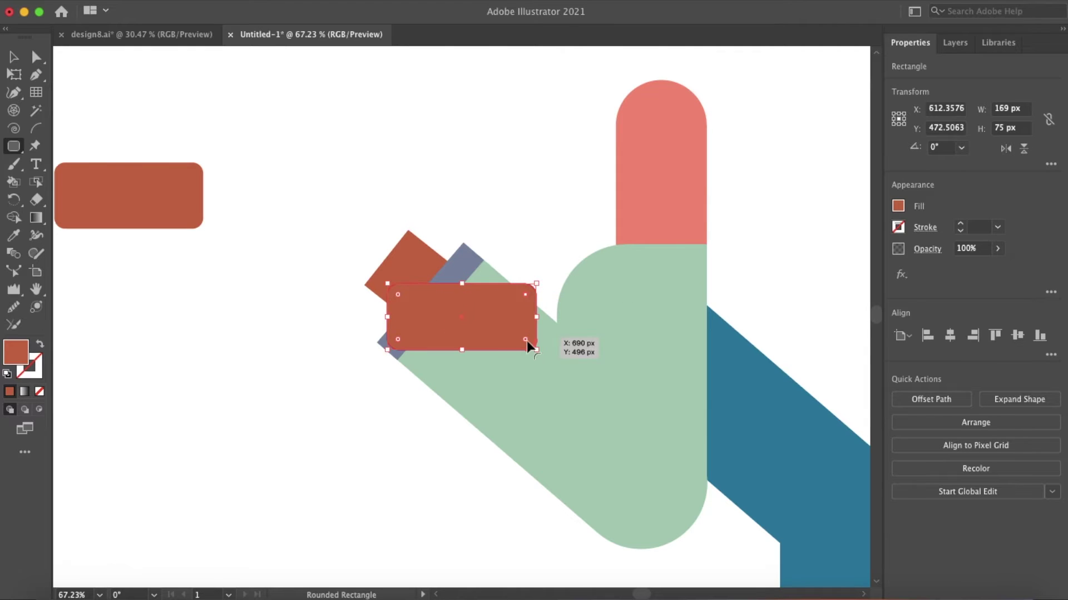
# - Round the copied bar's left end and shorten it to 169 × 75 px
pyautogui.moveTo(449, 340); pyautogui.dragTo(450, 341)
pyautogui.moveTo(488, 347); pyautogui.dragTo(488, 325)
pyautogui.press('v')
pyautogui.click(90, 208)
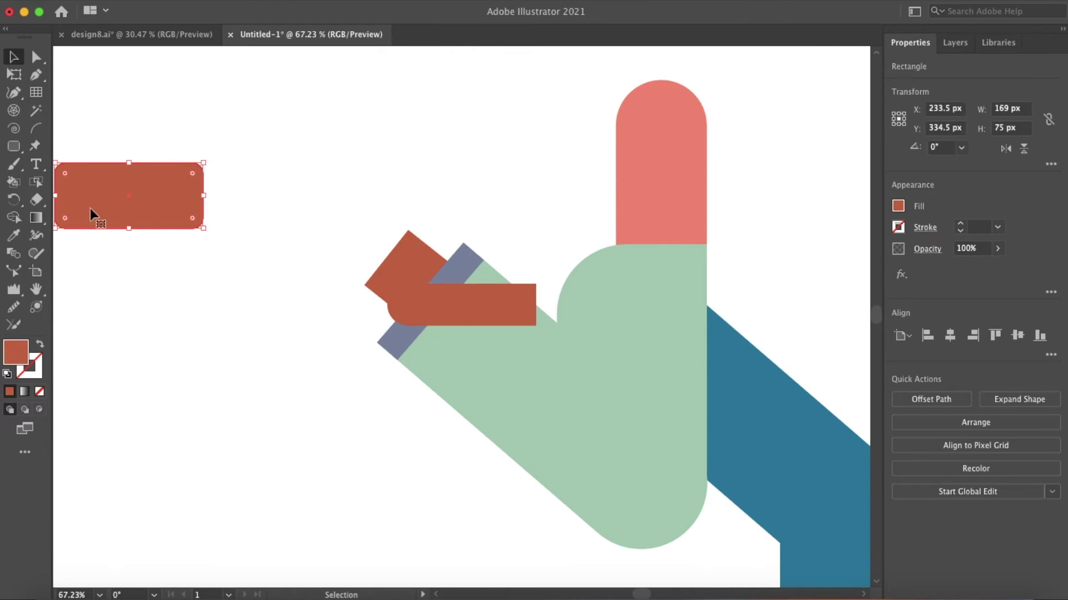
# - Shorten the spare rectangle into a pill and rotate it and the bar onto the arm's end
pyautogui.moveTo(72, 227); pyautogui.dragTo(131, 218)
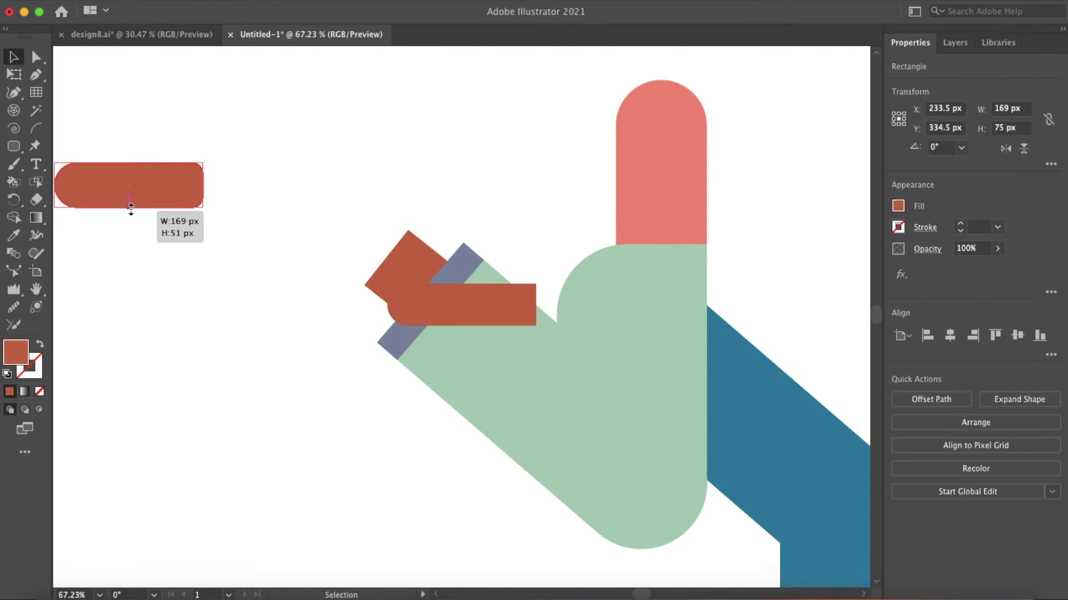
pyautogui.moveTo(207, 225)
pyautogui.mouseDown()
pyautogui.moveTo(211, 145)
pyautogui.moveTo(387, 246)
pyautogui.mouseUp()
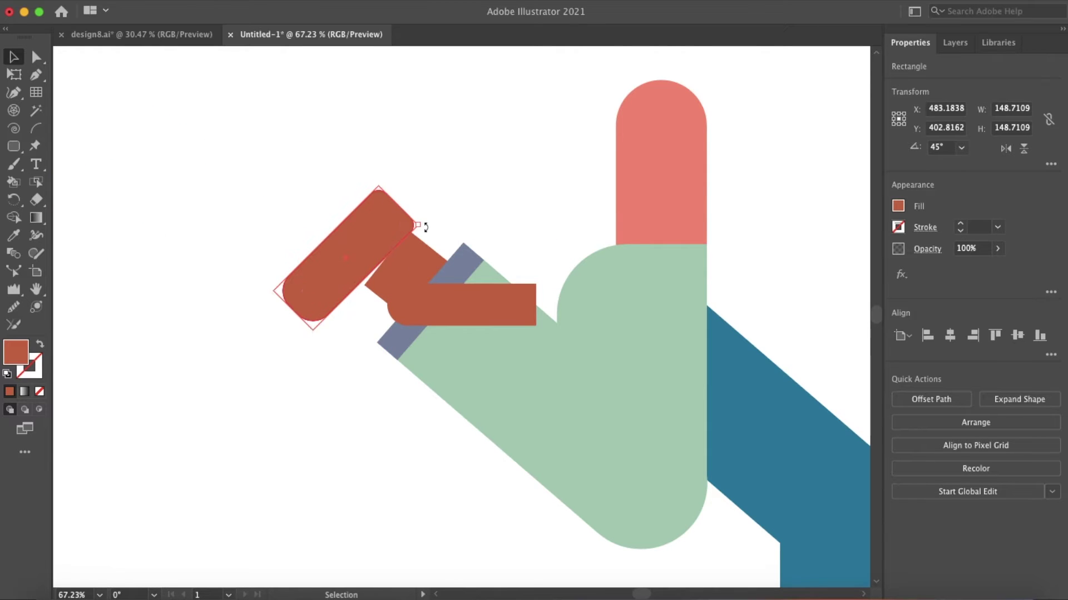
pyautogui.click(472, 305)
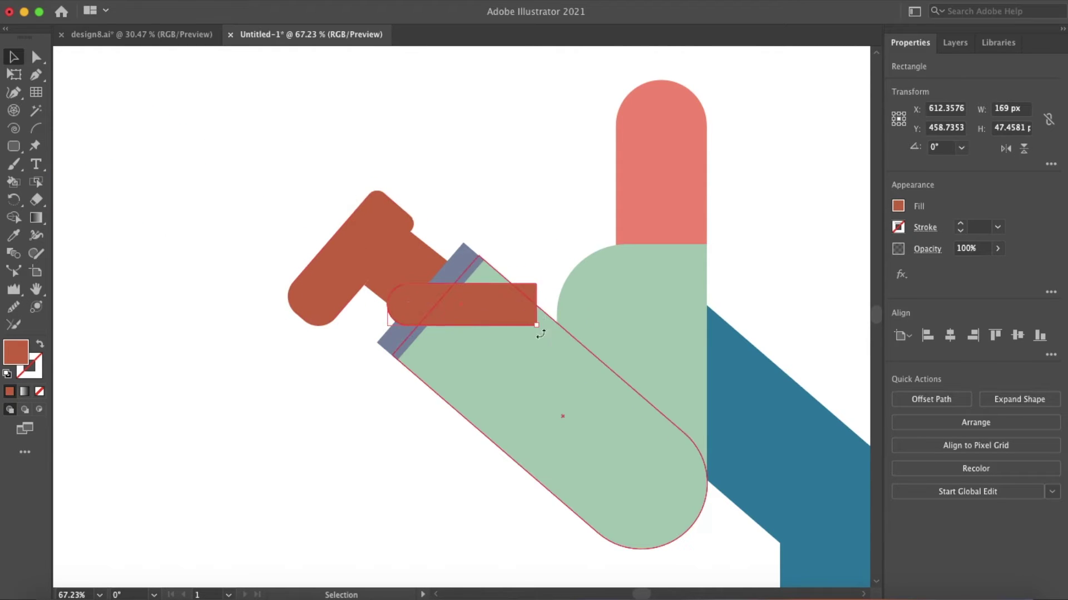
pyautogui.moveTo(539, 329); pyautogui.dragTo(524, 279)
pyautogui.moveTo(463, 263)
pyautogui.mouseDown()
pyautogui.moveTo(389, 238)
pyautogui.moveTo(415, 199)
pyautogui.moveTo(395, 209)
pyautogui.mouseUp()
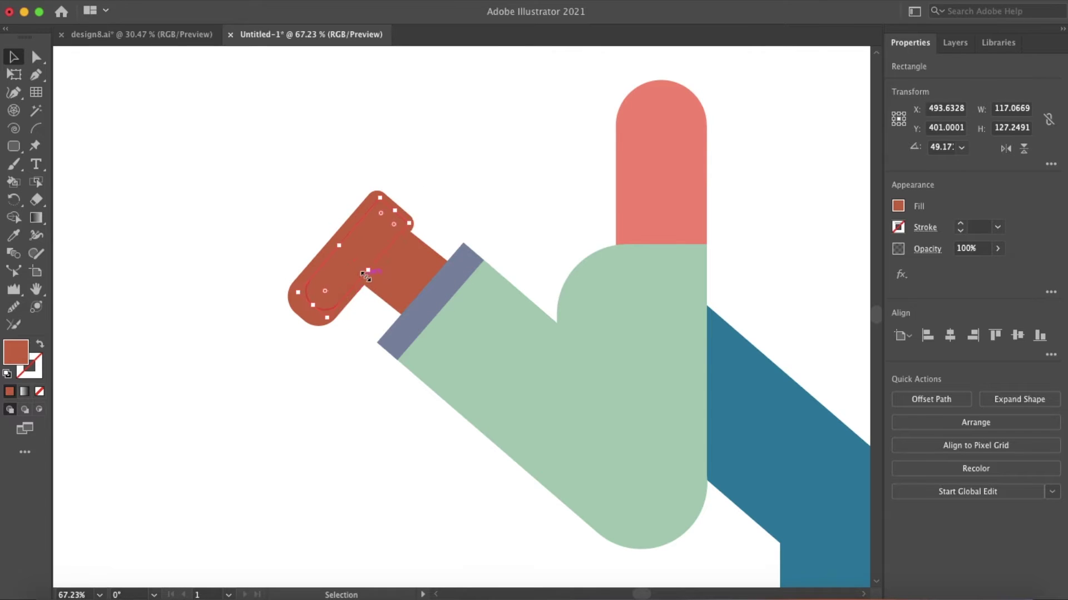
# - Fill the enlarged backing foot shape light grey
pyautogui.hscroll(1, 485, 202)
pyautogui.press('i')
pyautogui.click(898, 206)
pyautogui.click(813, 234)
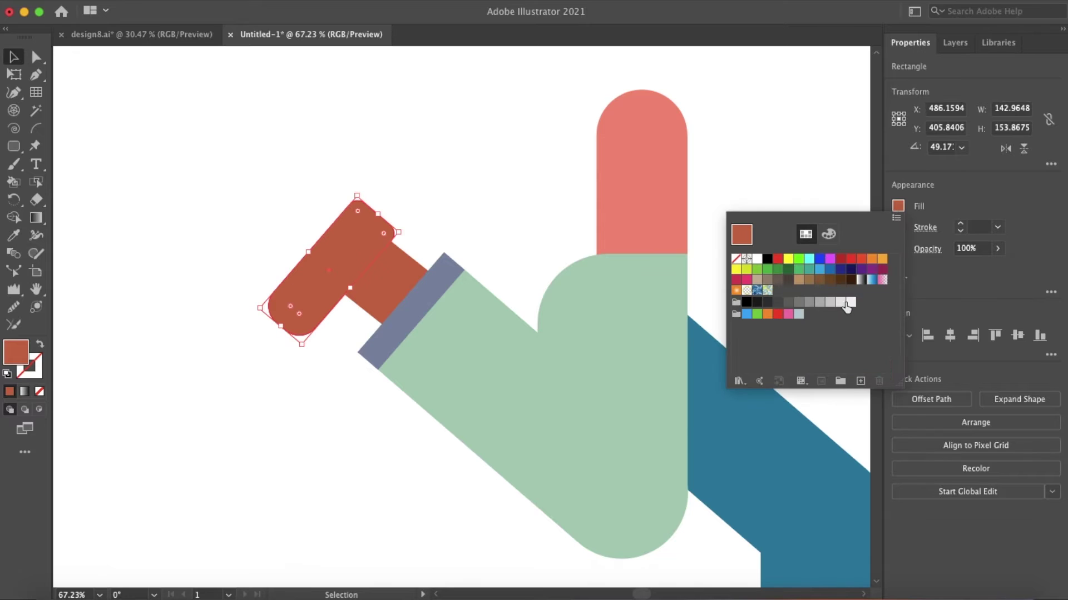
pyautogui.click(843, 303)
pyautogui.press('Escape')
pyautogui.click(91, 125)
pyautogui.click(290, 306)
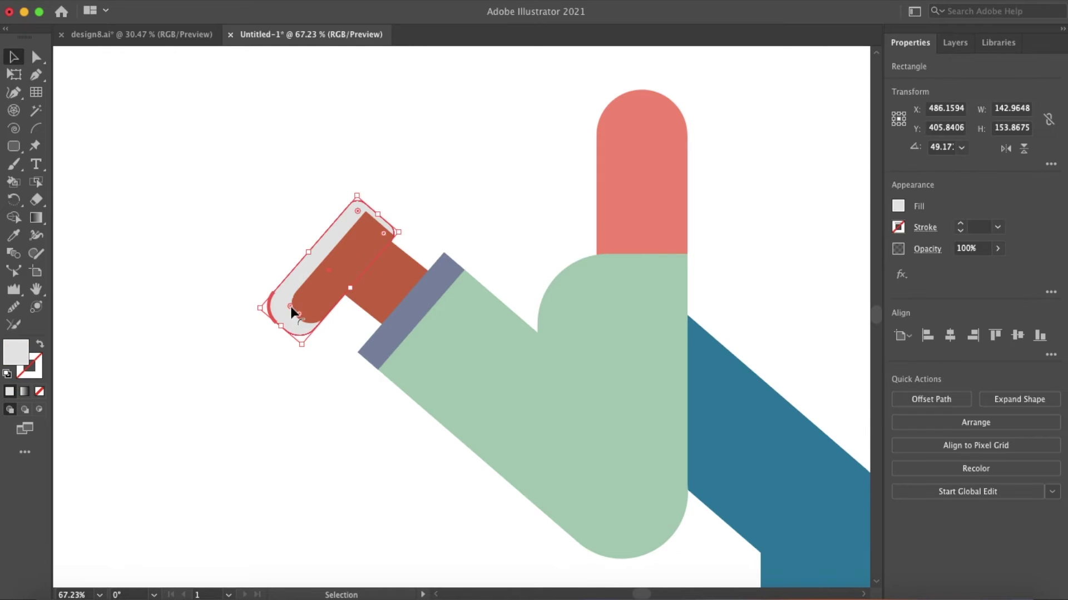
# - Zoom to 32% and colour the upper shoe shape red
pyautogui.keyDown('shift'); pyautogui.click(298, 314); pyautogui.keyUp('shift')
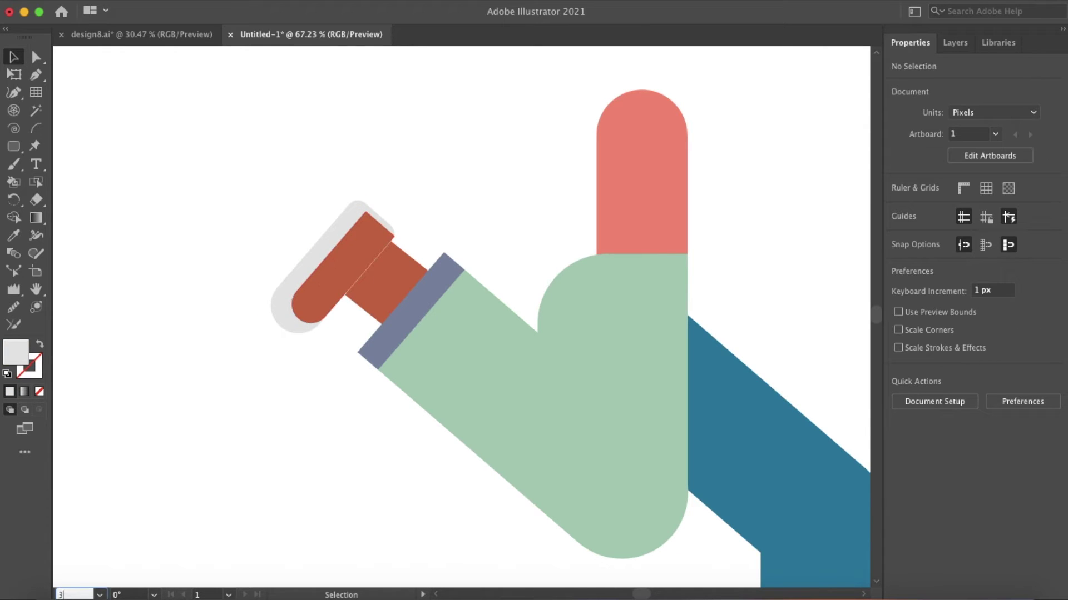
pyautogui.write('32')
pyautogui.press('Return')
pyautogui.click(261, 265)
pyautogui.press('i')
pyautogui.click(858, 98)
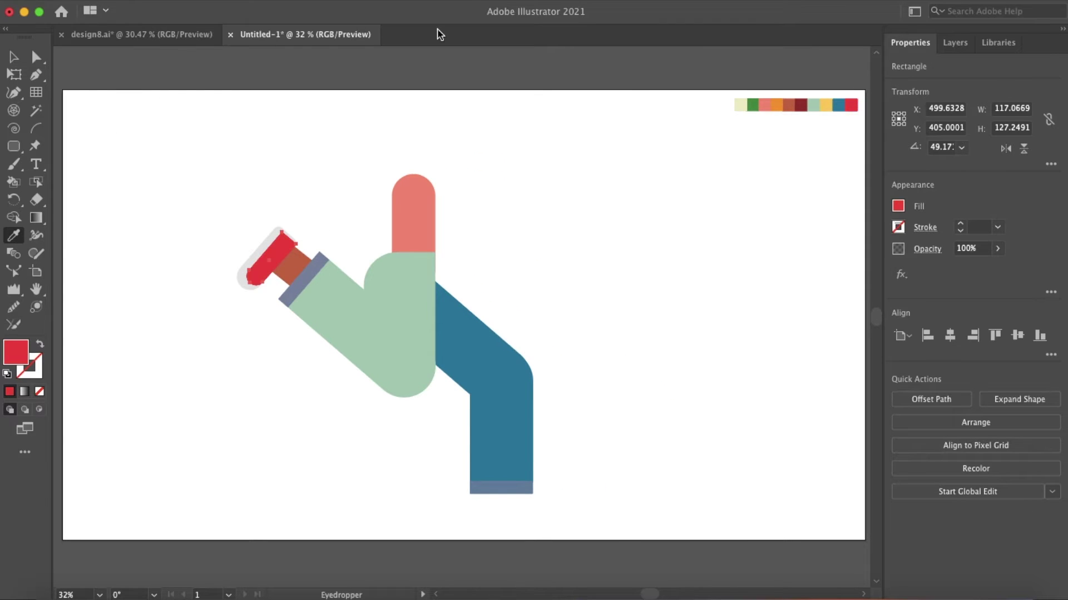
pyautogui.press('v')
pyautogui.click(149, 225)
# - Add two light-grey angled rounded stripes on the red shoe
pyautogui.scroll(5, 212, 245)
pyautogui.click(14, 146)
pyautogui.moveTo(211, 240)
pyautogui.mouseDown()
pyautogui.moveTo(216, 254)
pyautogui.moveTo(344, 290)
pyautogui.mouseUp()
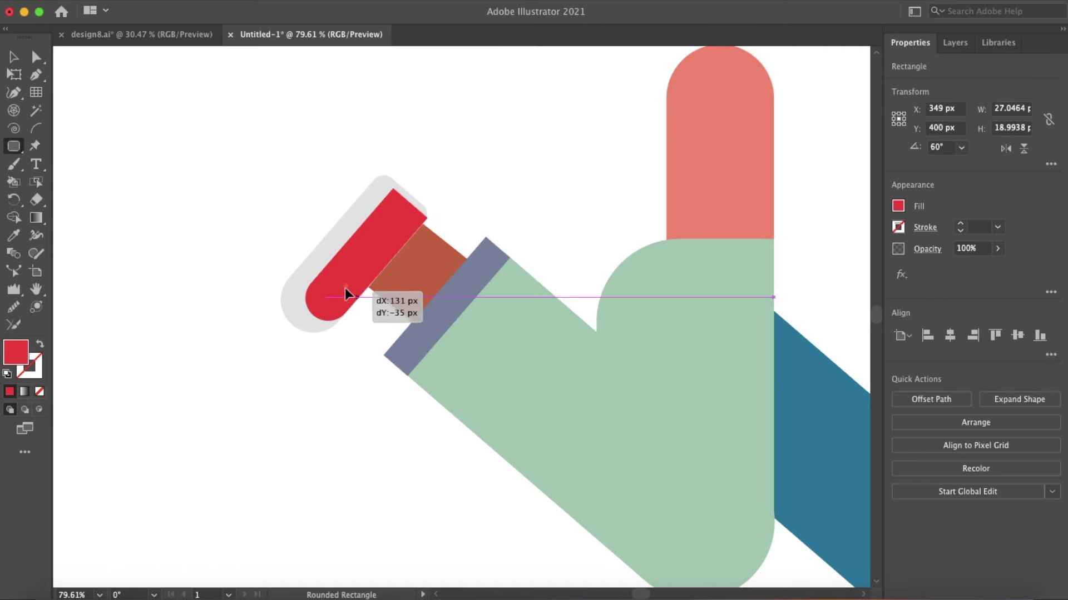
pyautogui.press('i')
pyautogui.click(320, 267)
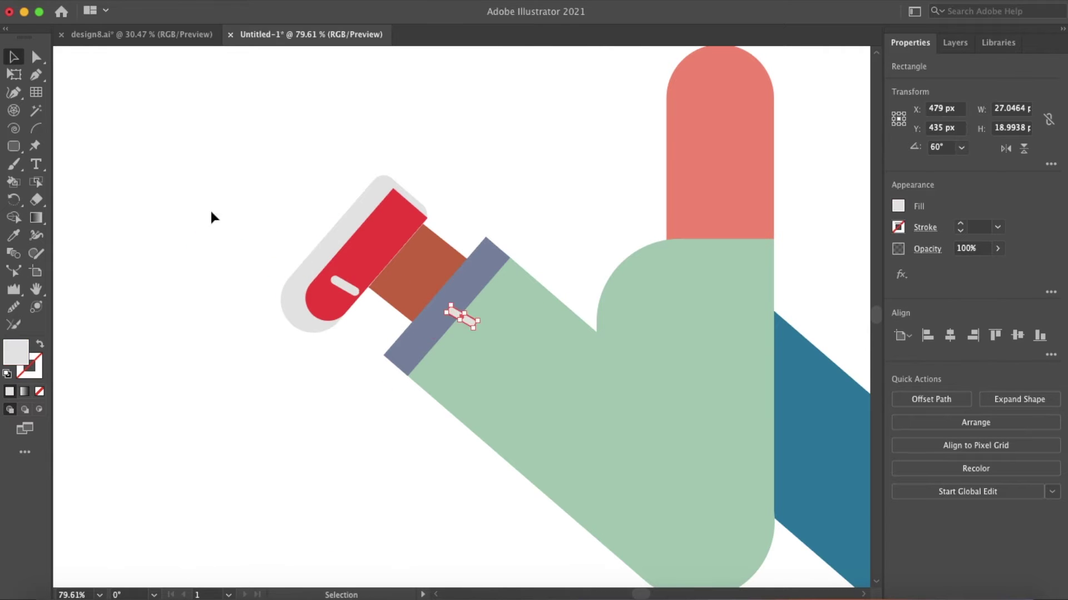
pyautogui.moveTo(410, 299); pyautogui.dragTo(353, 288)
pyautogui.click(351, 358)
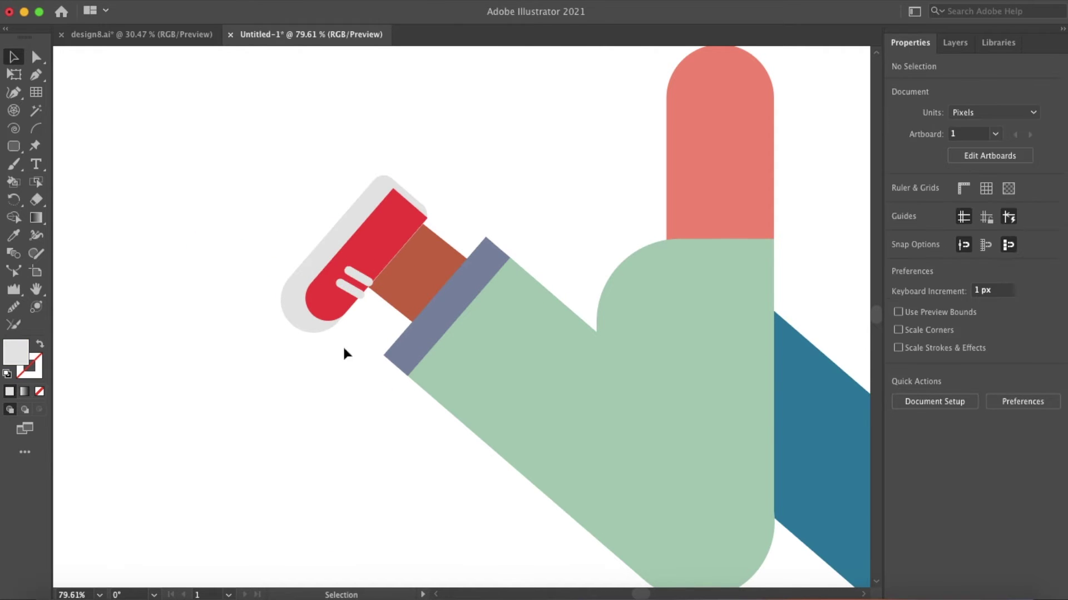
# - Draw a small circular eyelet on the shoe
pyautogui.moveTo(16, 154); pyautogui.dragTo(55, 179)
pyautogui.moveTo(410, 234); pyautogui.dragTo(416, 239)
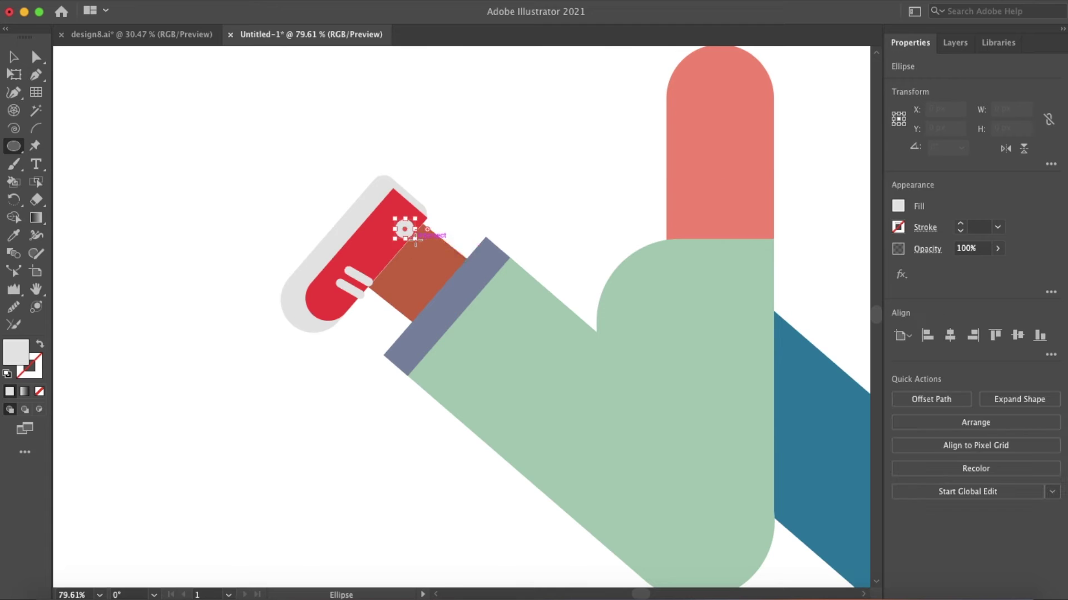
pyautogui.press('v')
pyautogui.click(369, 202)
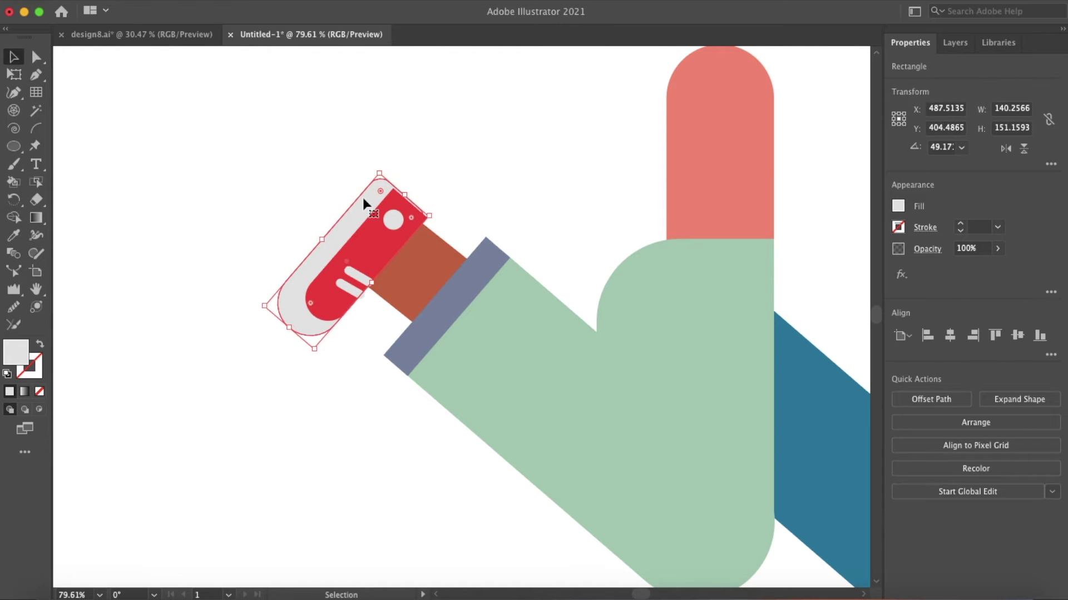
# - Group the shoe parts and place a rotated, flat copy under the standing leg
pyautogui.moveTo(219, 204); pyautogui.dragTo(416, 287)
pyautogui.rightClick(418, 282)
pyautogui.press('super+c')
pyautogui.press('super+v')
pyautogui.moveTo(570, 403); pyautogui.dragTo(464, 187)
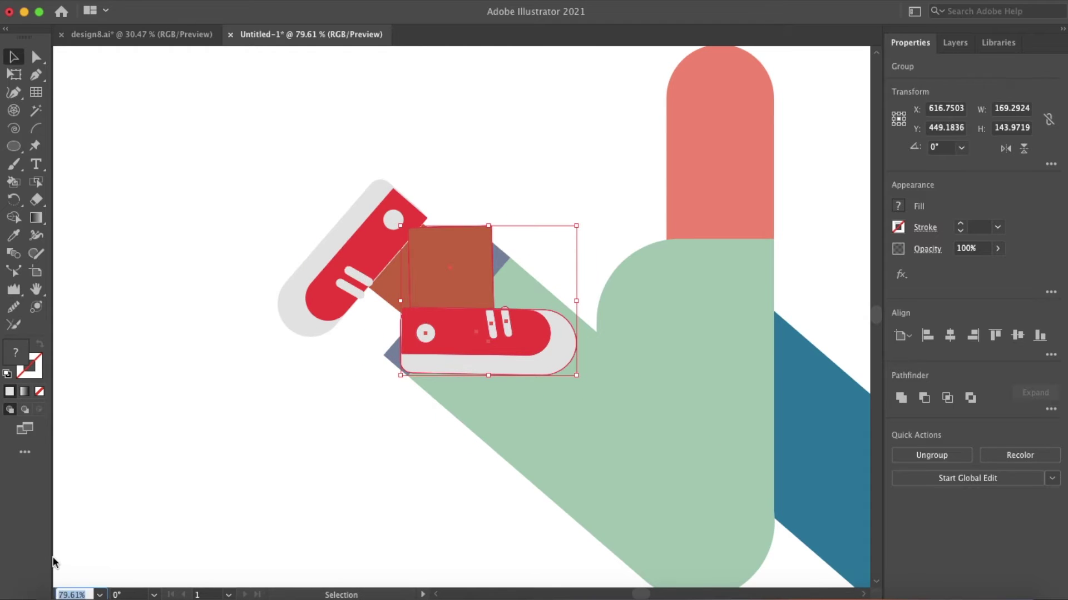
pyautogui.write('32')
pyautogui.press('Return')
pyautogui.moveTo(451, 328); pyautogui.dragTo(656, 550)
pyautogui.rightClick(657, 552)
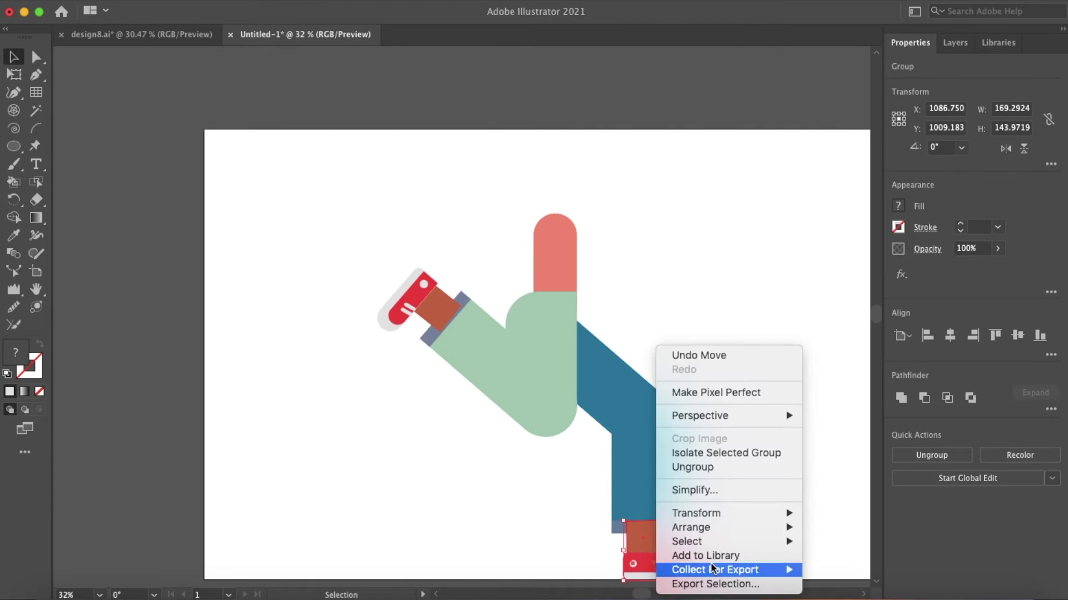
# - Send the second sneaker behind the standing leg
pyautogui.click(882, 562)
pyautogui.click(702, 261)
pyautogui.hscroll(5, 482, 292)
# - Draw a tall 89 × 367 px light-grey rounded bar right of the torso
pyautogui.hscroll(-3, 482, 300)
pyautogui.moveTo(15, 147); pyautogui.dragTo(61, 162)
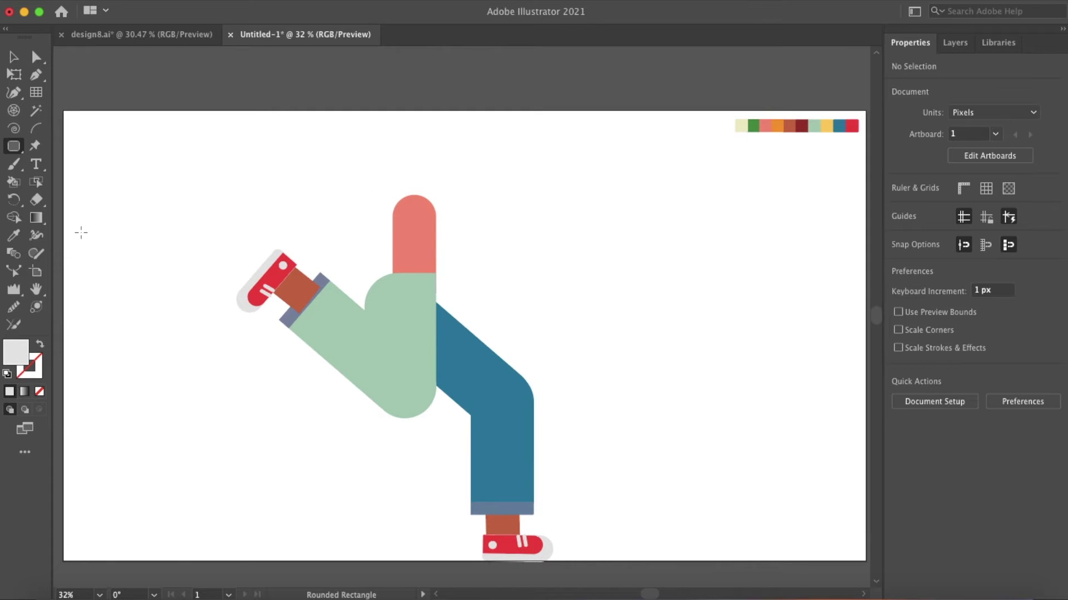
pyautogui.moveTo(502, 195)
pyautogui.mouseDown()
pyautogui.moveTo(529, 349)
pyautogui.moveTo(541, 349)
pyautogui.moveTo(522, 324)
pyautogui.mouseUp()
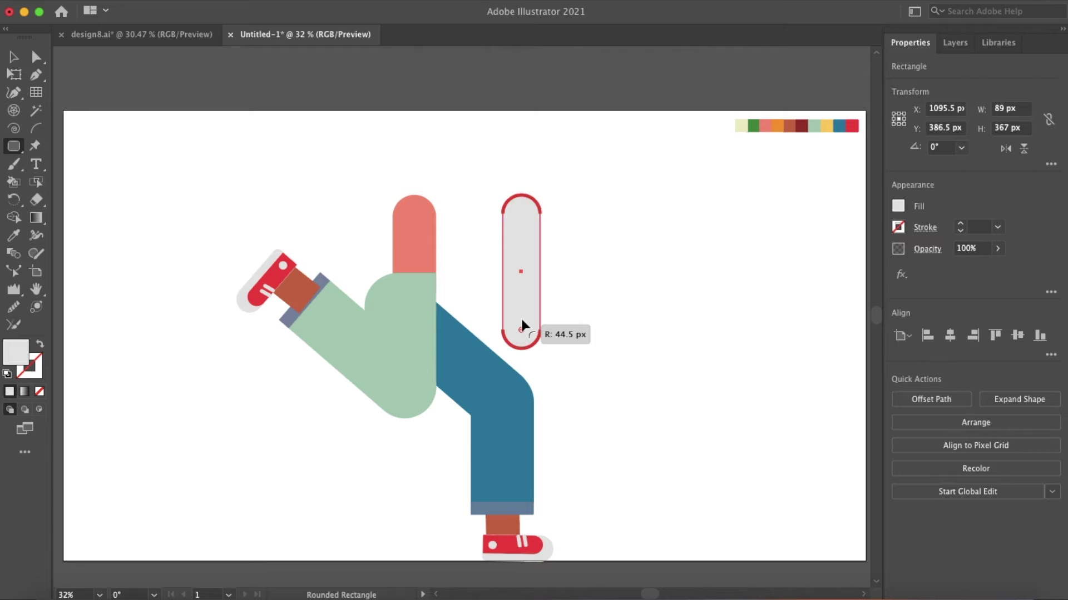
# - Fill the arm bar brown, round its ends, and rotate it to attach at the shoulder
pyautogui.click(14, 235)
pyautogui.click(789, 126)
pyautogui.press('v')
pyautogui.moveTo(540, 271); pyautogui.dragTo(533, 274)
pyautogui.moveTo(520, 331)
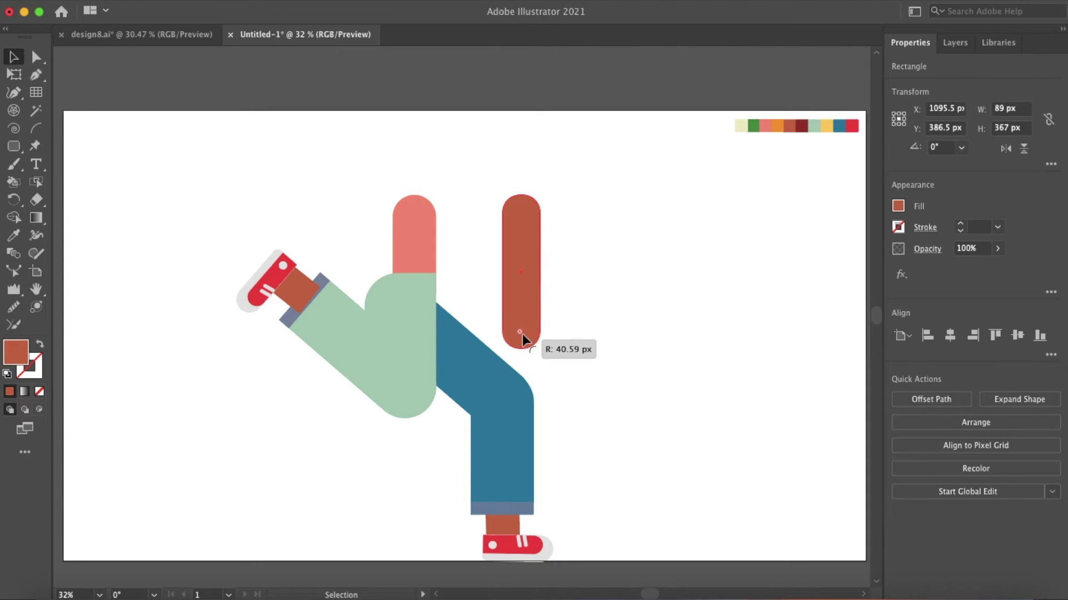
pyautogui.moveTo(538, 352)
pyautogui.mouseDown()
pyautogui.moveTo(548, 299)
pyautogui.moveTo(525, 285)
pyautogui.mouseUp()
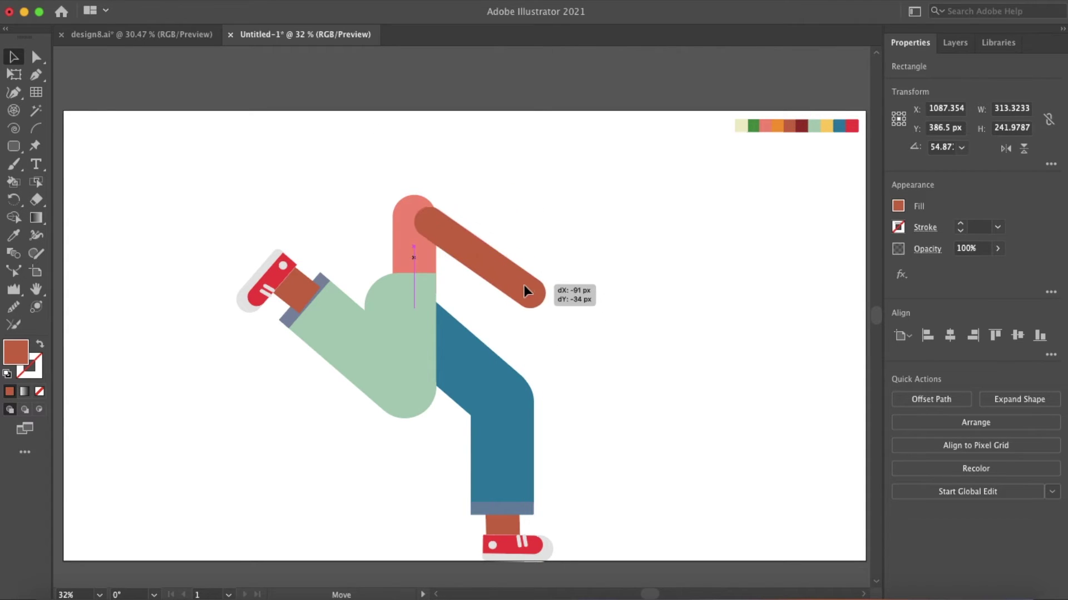
# - Duplicate the arm bar and rotate the copy upward as a second arm
pyautogui.rightClick(443, 232)
pyautogui.click(547, 508)
pyautogui.moveTo(517, 353)
pyautogui.mouseDown()
pyautogui.moveTo(495, 216)
pyautogui.moveTo(525, 178)
pyautogui.moveTo(576, 173)
pyautogui.mouseUp()
pyautogui.click(579, 210)
pyautogui.click(524, 178)
pyautogui.moveTo(489, 187); pyautogui.dragTo(469, 198)
pyautogui.click(556, 221)
pyautogui.click(547, 177)
pyautogui.moveTo(583, 186); pyautogui.dragTo(511, 192)
pyautogui.click(465, 167)
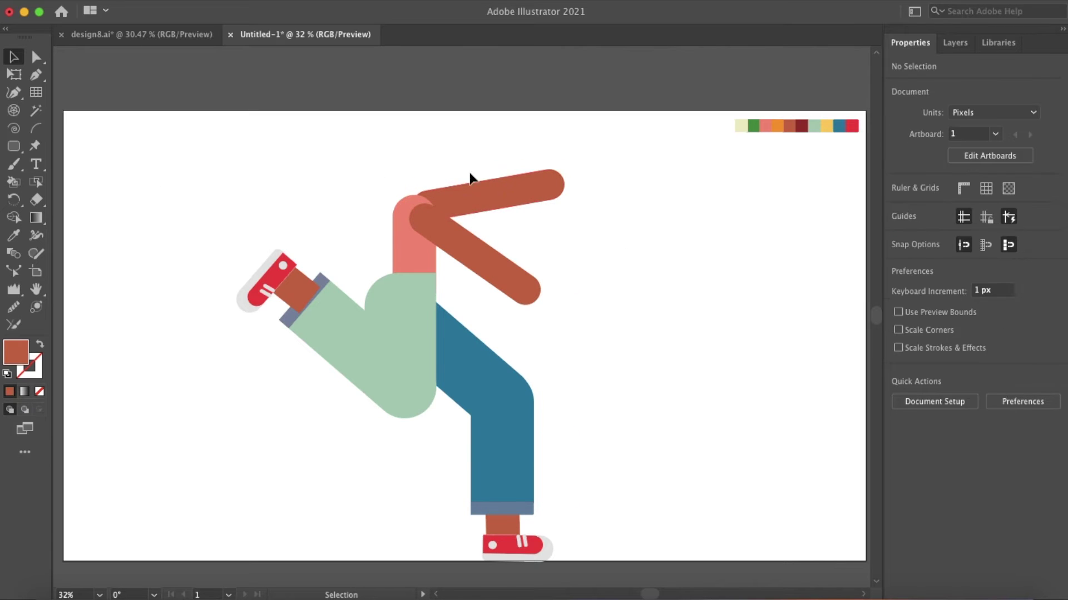
# - Colour the upper arm dark red from the palette
pyautogui.click(500, 188)
pyautogui.press('i')
pyautogui.click(801, 126)
pyautogui.press('v')
pyautogui.hotkey('ctrl', 'shift', 'a')
# - Draw a 96 px circle, colour it brown, and place it as the hand on the brown arm's end
pyautogui.rightClick(13, 145)
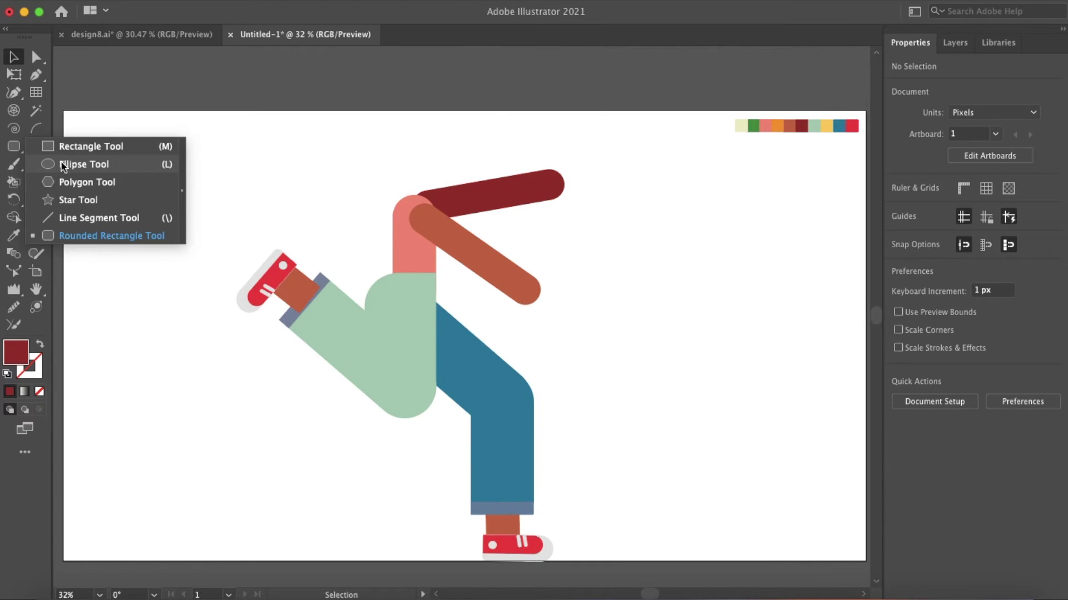
pyautogui.click(56, 164)
pyautogui.moveTo(630, 319); pyautogui.dragTo(671, 358)
pyautogui.press('i')
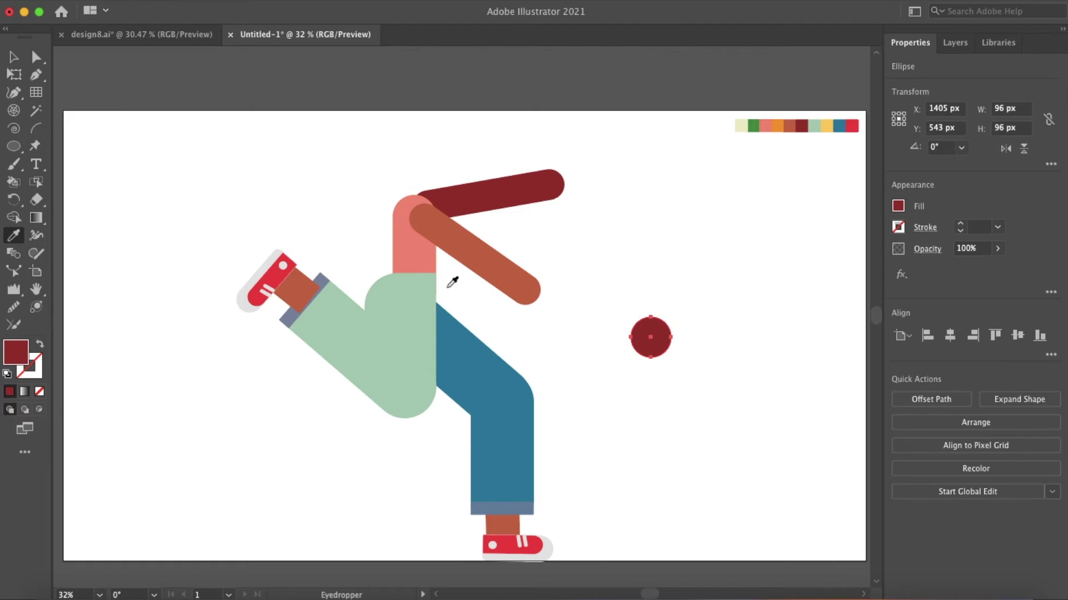
pyautogui.click(517, 278)
pyautogui.press('e')
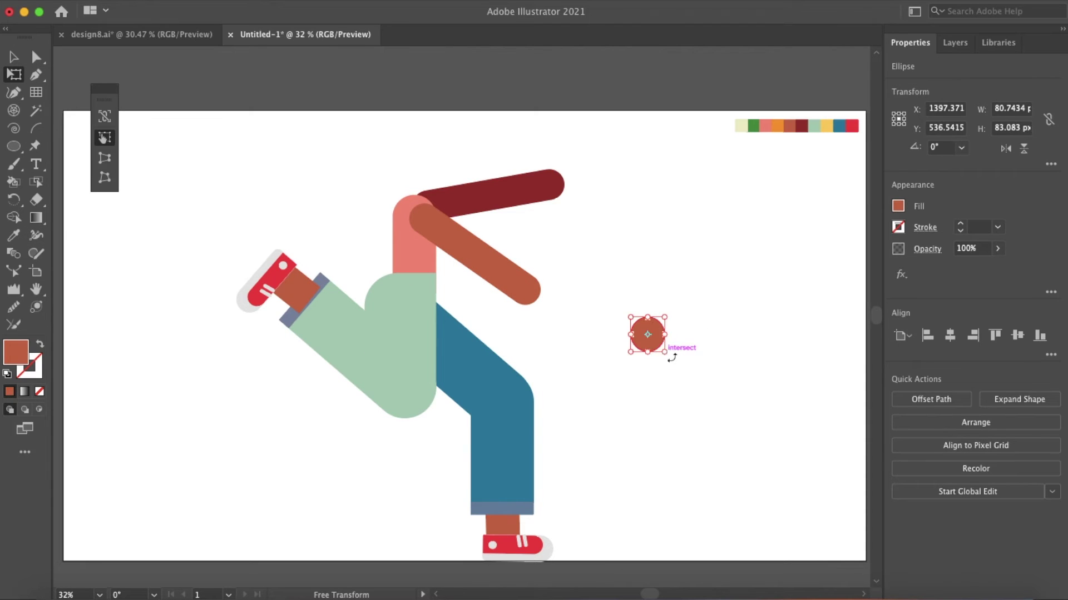
pyautogui.moveTo(671, 358); pyautogui.dragTo(539, 303)
pyautogui.press('v')
pyautogui.hotkey('ctrl', 'shift', 'a')
pyautogui.click(539, 305)
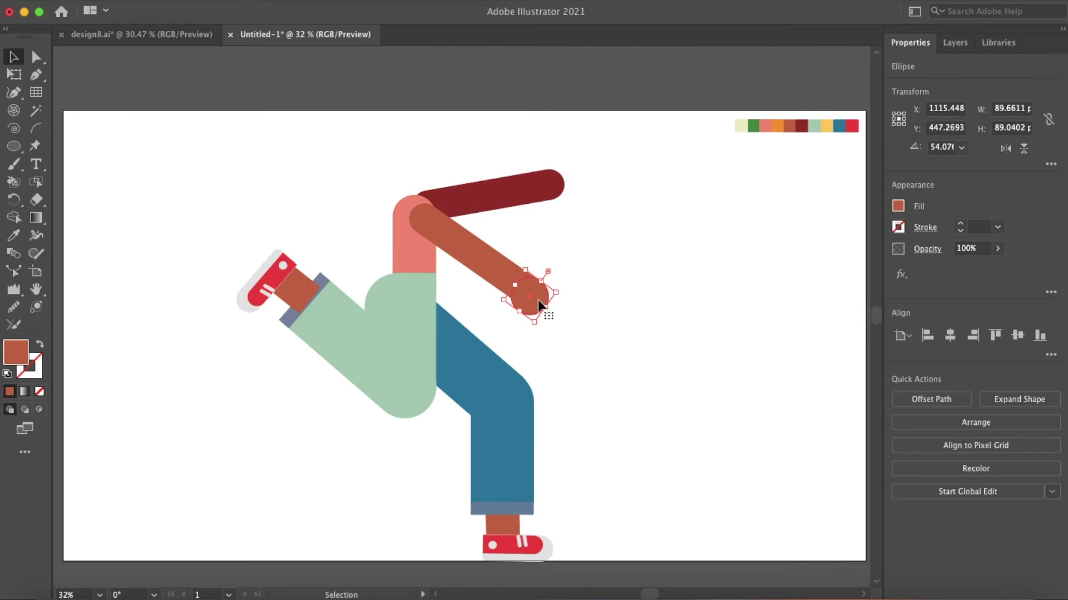
pyautogui.click(609, 355)
pyautogui.click(13, 146)
pyautogui.click(72, 236)
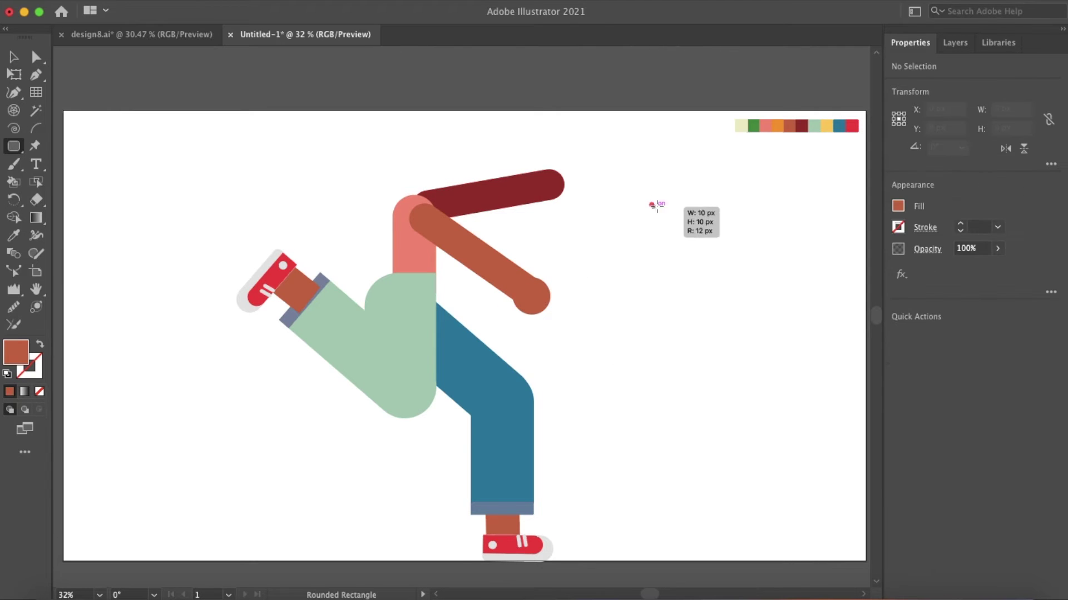
# - Draw a small rounded rectangle and move it onto the dark red arm's end
pyautogui.moveTo(647, 201); pyautogui.dragTo(674, 209)
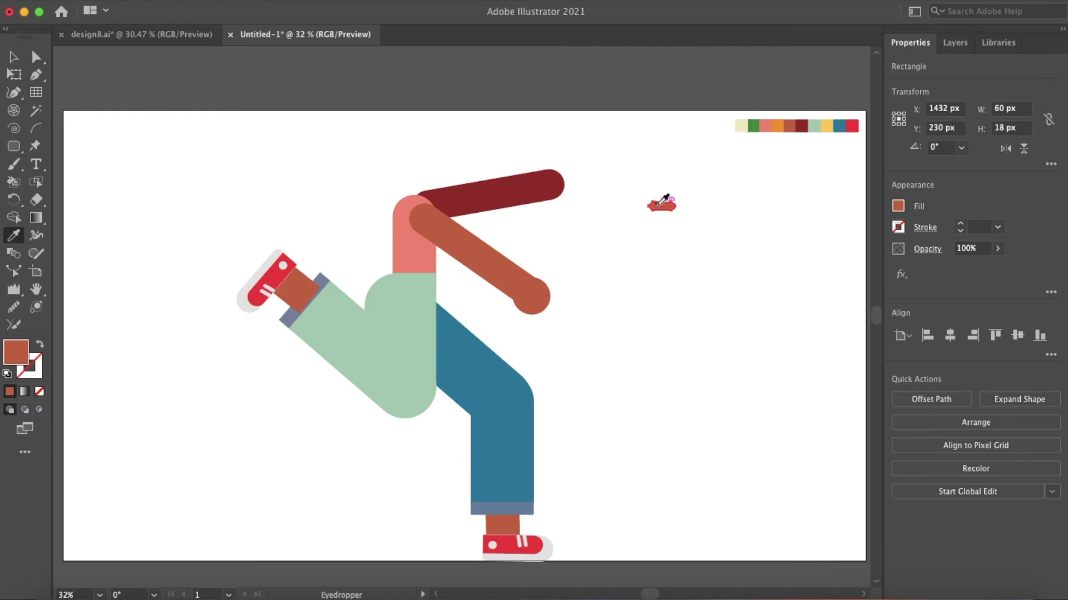
pyautogui.moveTo(673, 211); pyautogui.dragTo(573, 177)
pyautogui.hotkey('ctrl', 'shift', 'a')
pyautogui.click(13, 145)
pyautogui.click(72, 236)
# - Draw a tall rounded rectangle for the phone and fill it green
pyautogui.moveTo(705, 255)
pyautogui.mouseDown()
pyautogui.moveTo(735, 313)
pyautogui.moveTo(471, 346)
pyautogui.moveTo(467, 334)
pyautogui.moveTo(723, 282)
pyautogui.mouseUp()
pyautogui.press('v')
pyautogui.press('i')
pyautogui.click(755, 122)
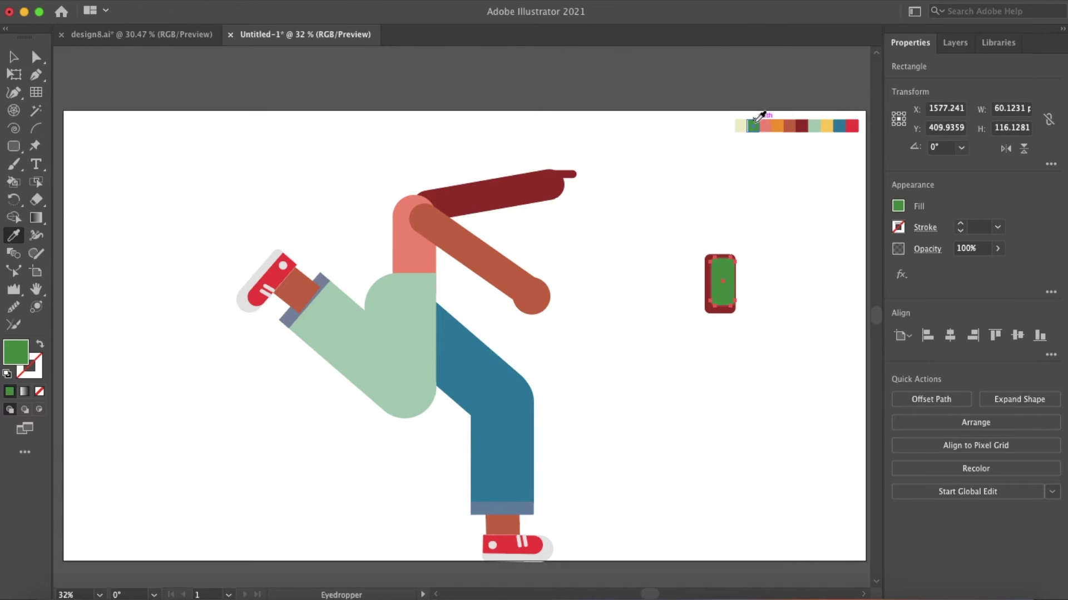
pyautogui.moveTo(733, 284); pyautogui.dragTo(731, 292)
pyautogui.click(734, 303)
pyautogui.click(773, 351)
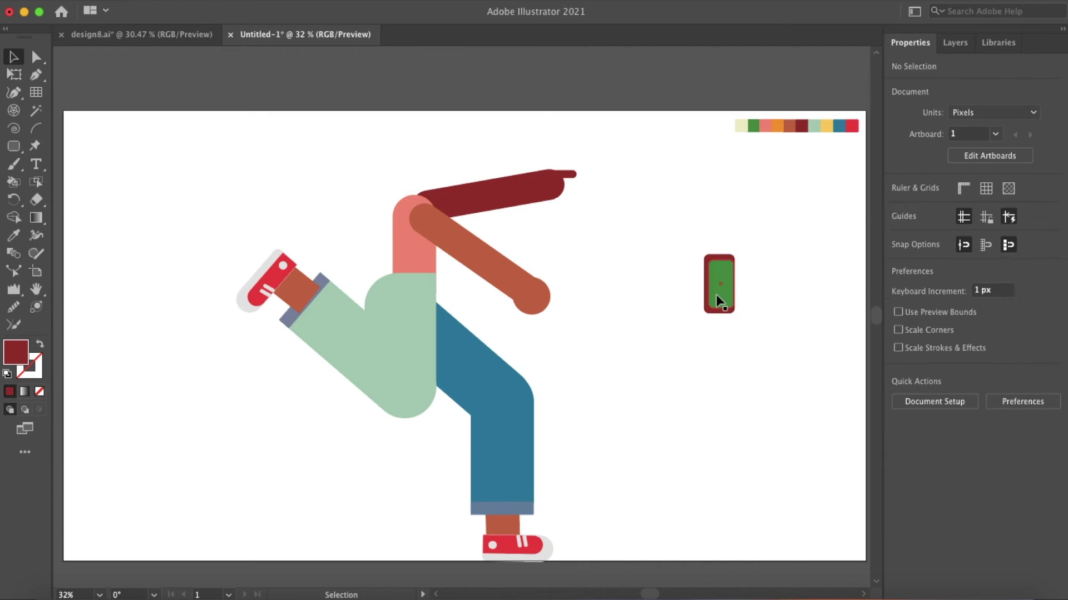
# - Give the phone a black border, move it to the arm's end, and send it behind the arm
pyautogui.click(720, 295)
pyautogui.click(897, 205)
pyautogui.click(771, 264)
pyautogui.click(757, 303)
pyautogui.click(720, 284)
pyautogui.click(761, 350)
pyautogui.moveTo(727, 306); pyautogui.dragTo(584, 201)
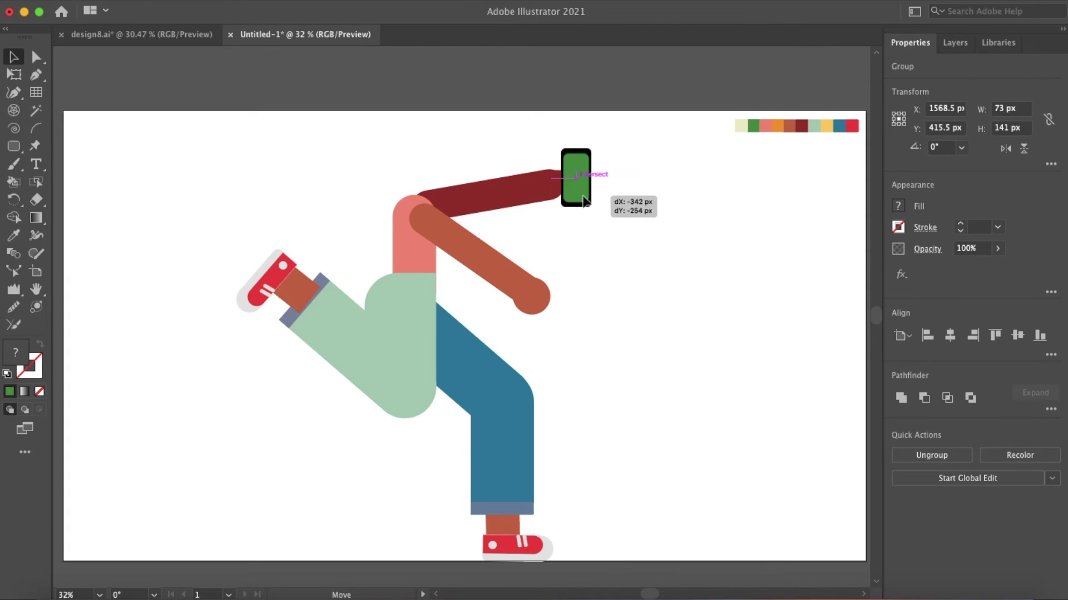
pyautogui.rightClick(584, 202)
pyautogui.click(778, 426)
# - Add a dark red finger rectangle and a fingertip circle over the phone
pyautogui.click(13, 146)
pyautogui.moveTo(679, 287)
pyautogui.mouseDown()
pyautogui.moveTo(708, 294)
pyautogui.moveTo(582, 191)
pyautogui.mouseUp()
pyautogui.click(13, 236)
pyautogui.click(639, 218)
pyautogui.click(13, 146)
pyautogui.click(61, 162)
pyautogui.moveTo(121, 176)
pyautogui.mouseDown()
pyautogui.moveTo(460, 312)
pyautogui.moveTo(591, 189)
pyautogui.mouseUp()
pyautogui.press('v')
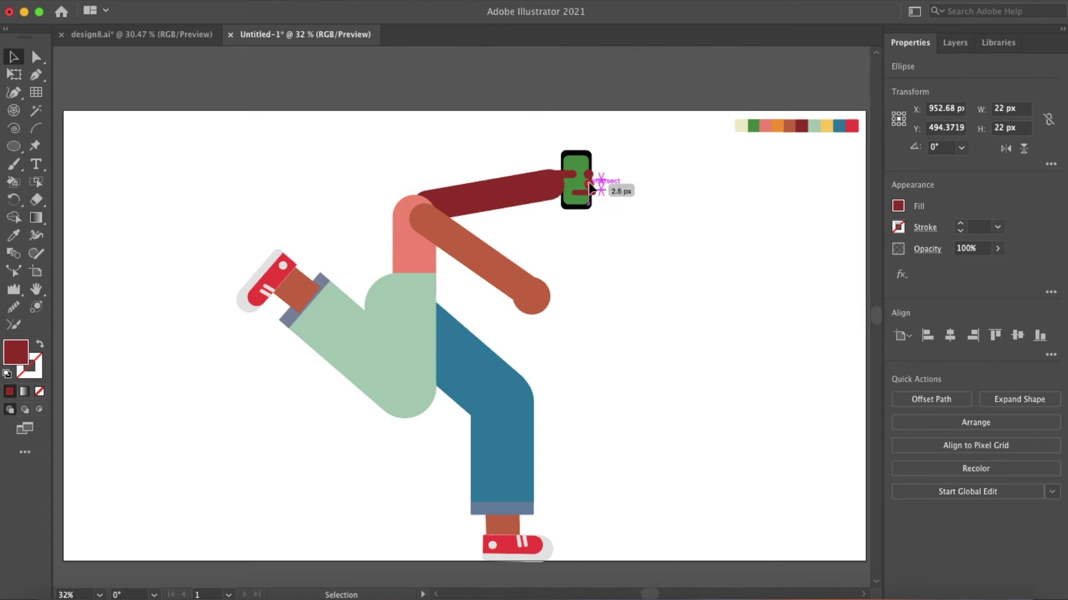
pyautogui.click(621, 212)
pyautogui.moveTo(528, 415); pyautogui.dragTo(676, 554)
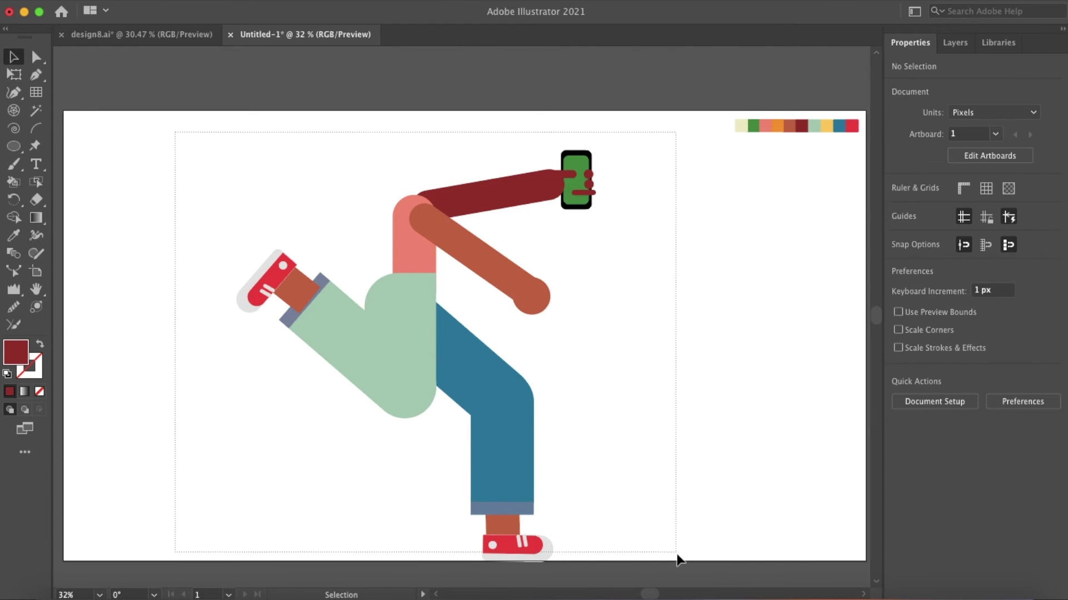
# - Move the whole figure to recentre it on the artboard
pyautogui.moveTo(514, 545)
pyautogui.mouseDown()
pyautogui.moveTo(418, 362)
pyautogui.moveTo(432, 365)
pyautogui.mouseUp()
pyautogui.moveTo(219, 166)
pyautogui.mouseDown()
pyautogui.moveTo(403, 349)
pyautogui.moveTo(661, 544)
pyautogui.mouseUp()
pyautogui.click(626, 474)
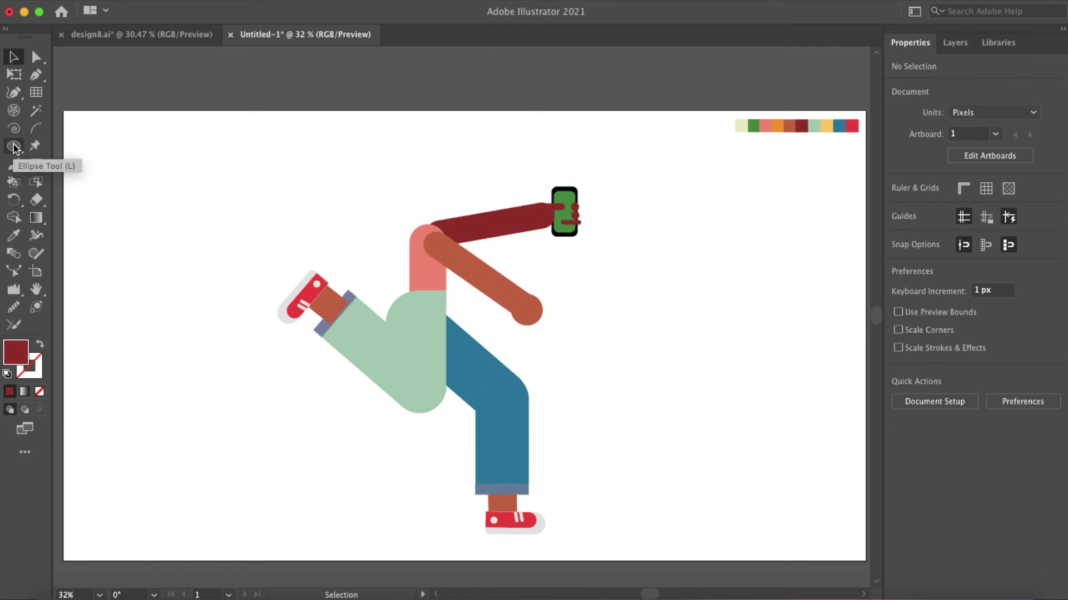
# - Draw a short line with a black 4 pt stroke and rotate it diagonally
pyautogui.click(13, 146)
pyautogui.moveTo(608, 362)
pyautogui.mouseDown()
pyautogui.moveTo(512, 367)
pyautogui.moveTo(603, 400)
pyautogui.mouseUp()
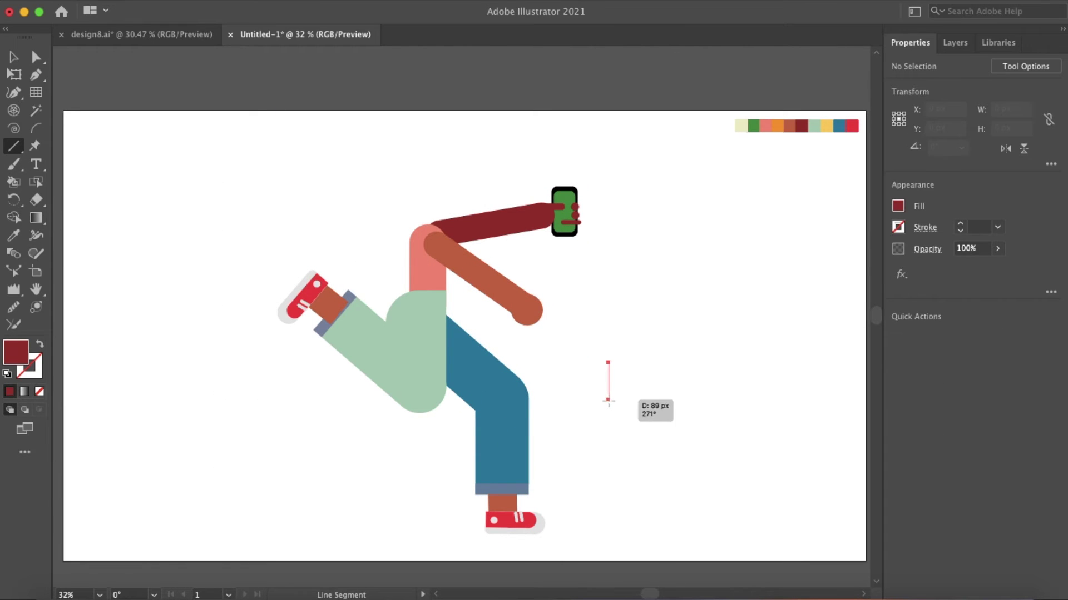
pyautogui.click(898, 227)
pyautogui.click(741, 256)
pyautogui.click(998, 227)
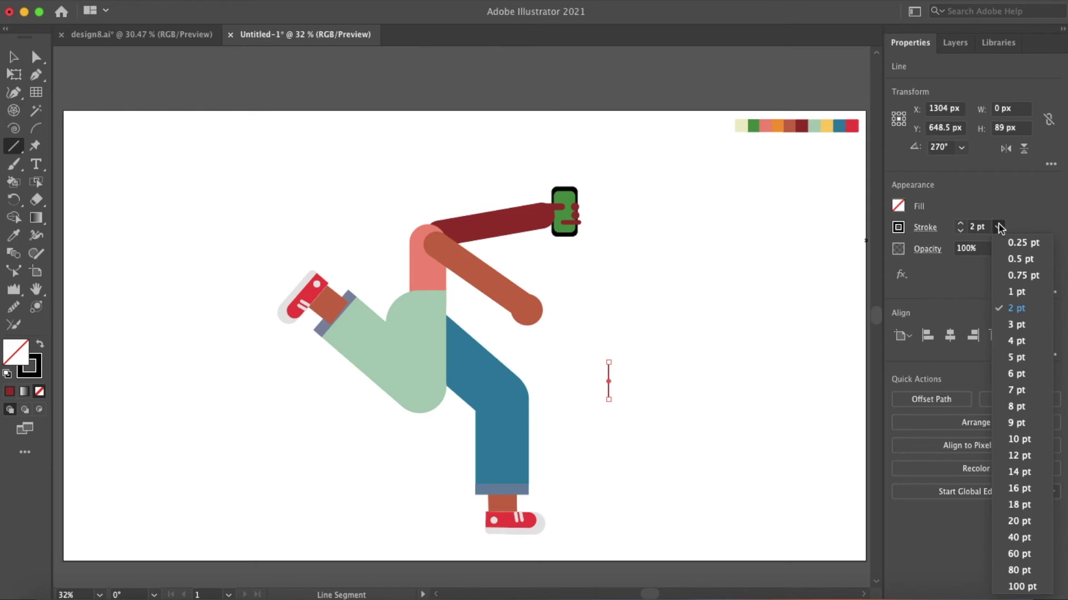
pyautogui.click(1017, 341)
pyautogui.press('v')
pyautogui.click(608, 382)
pyautogui.moveTo(611, 405)
pyautogui.mouseDown()
pyautogui.moveTo(478, 328)
pyautogui.moveTo(542, 342)
pyautogui.moveTo(479, 320)
pyautogui.moveTo(545, 305)
pyautogui.moveTo(552, 328)
pyautogui.mouseUp()
# - Copy the line and position the short lines around the hand's end
pyautogui.hotkey('ctrl', 'c')
pyautogui.hotkey('ctrl', 'v')
pyautogui.click(574, 369)
pyautogui.rightClick(548, 322)
pyautogui.click(737, 421)
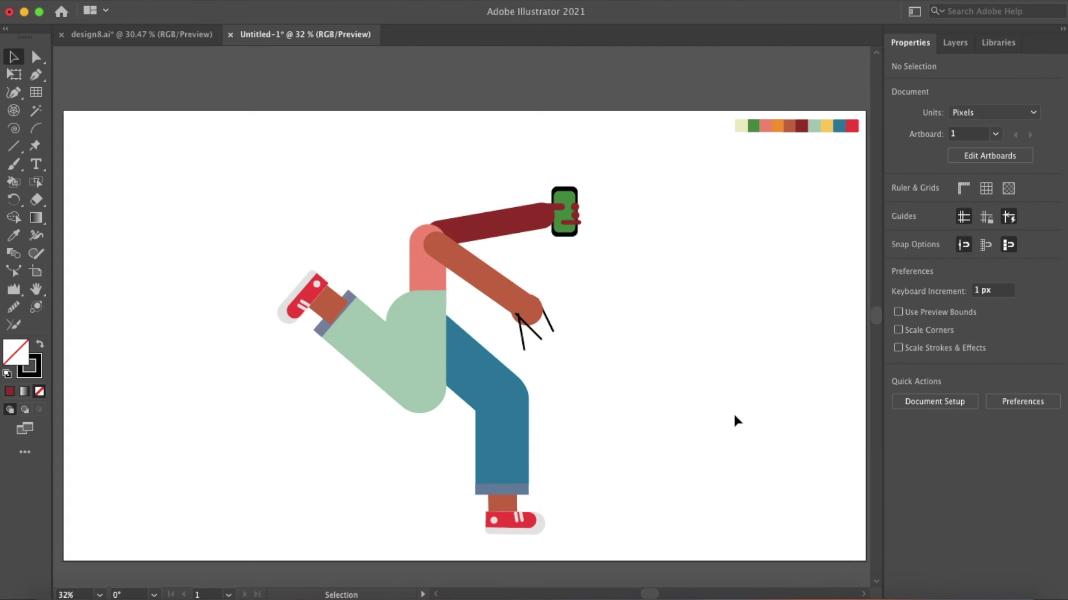
pyautogui.press('super+z')
pyautogui.press('super+z')
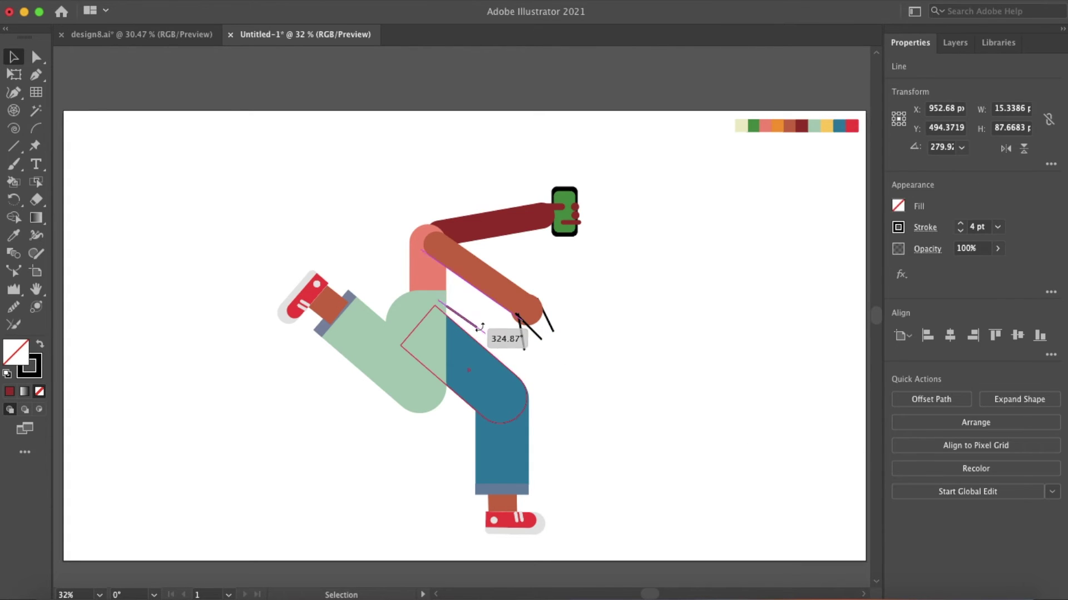
pyautogui.moveTo(467, 326); pyautogui.dragTo(559, 317)
pyautogui.click(210, 253)
# - Start the bag outline with the Pen tool, placing three corners beside the hand
pyautogui.press('p')
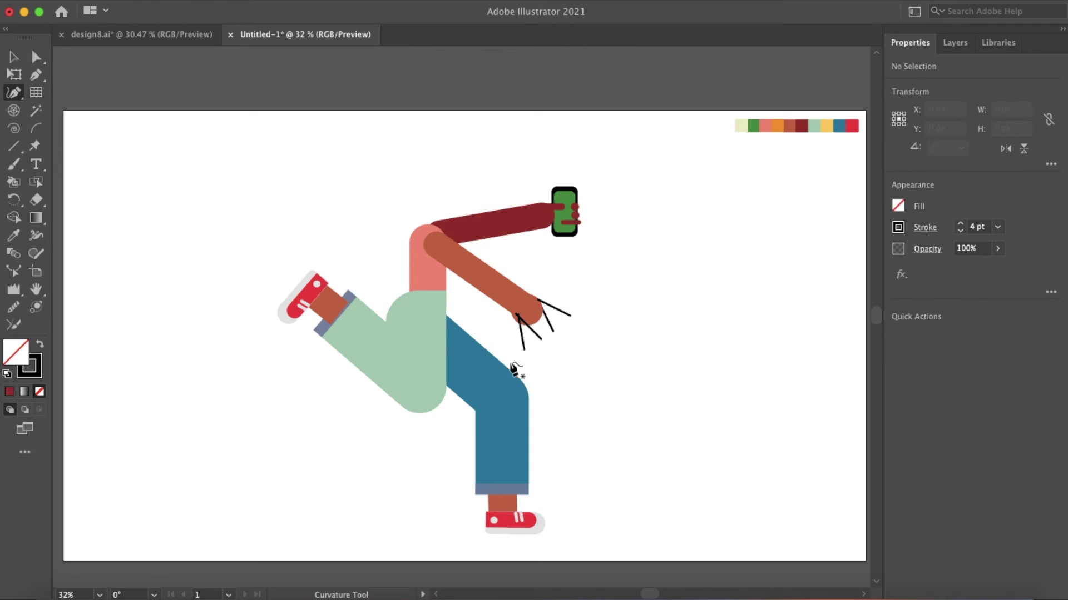
pyautogui.click(538, 369)
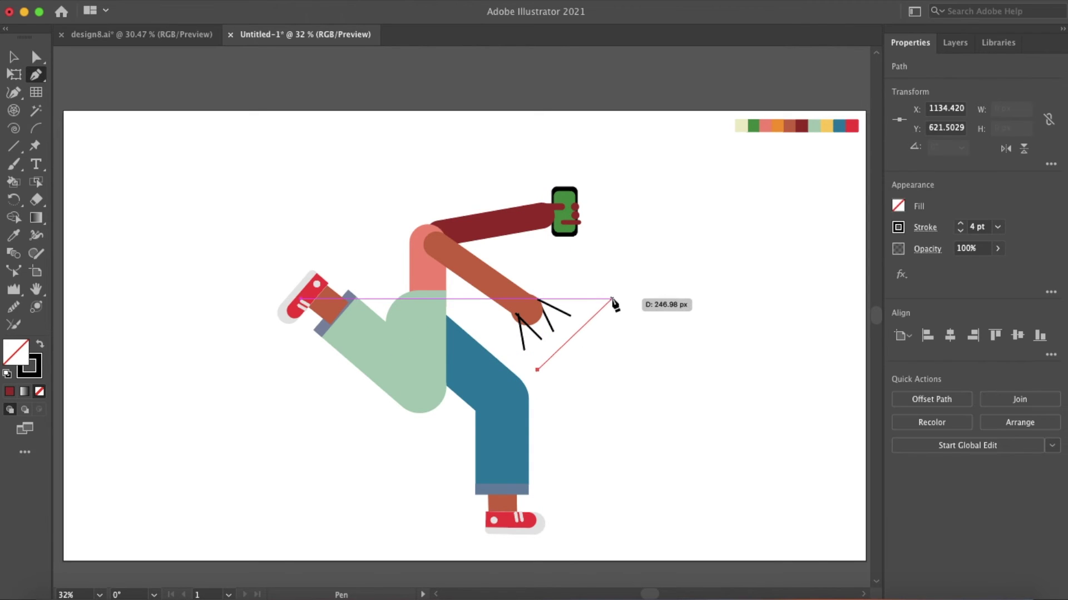
pyautogui.click(614, 290)
pyautogui.click(672, 344)
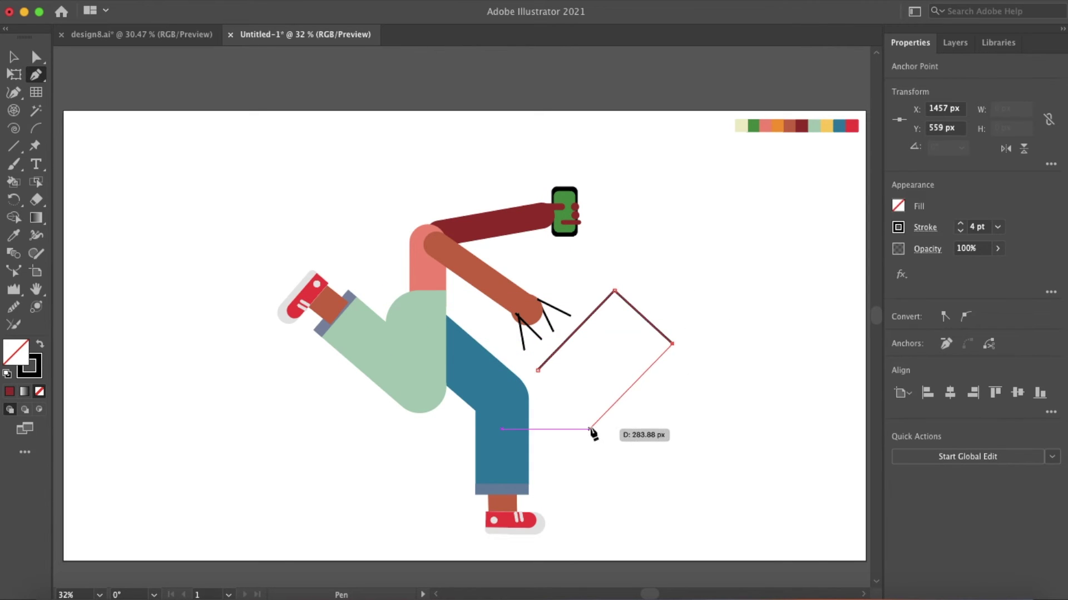
# - Place the bottom corner and close the bag outline into a diamond
pyautogui.click(593, 428)
pyautogui.click(537, 369)
pyautogui.hotkey('shift', '`')
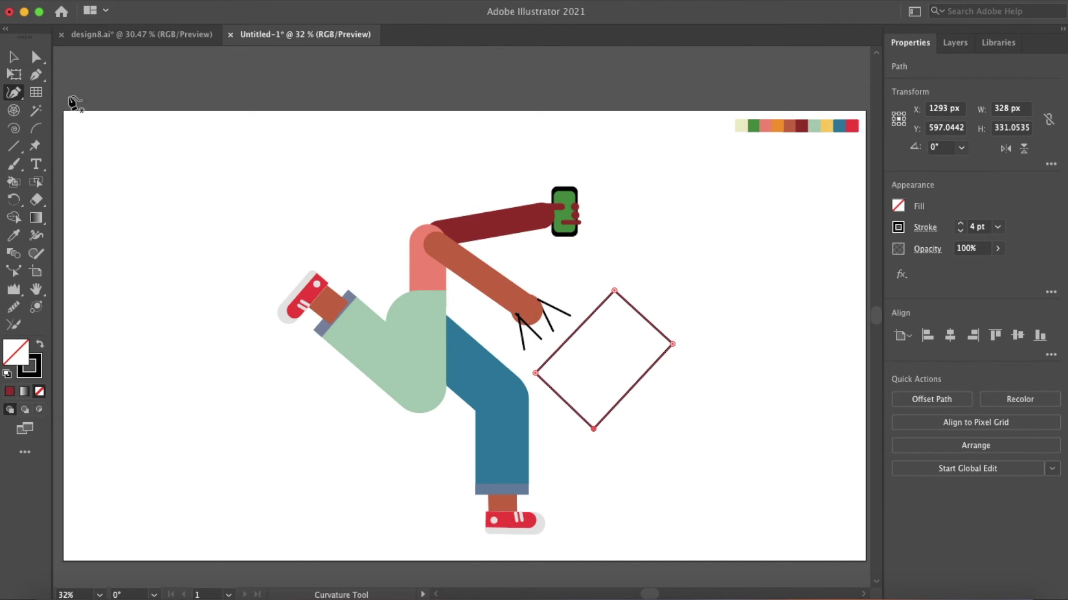
# - Draw the bag's closed lower band path with four corners
pyautogui.click(511, 395)
pyautogui.click(536, 374)
pyautogui.click(594, 429)
pyautogui.click(571, 455)
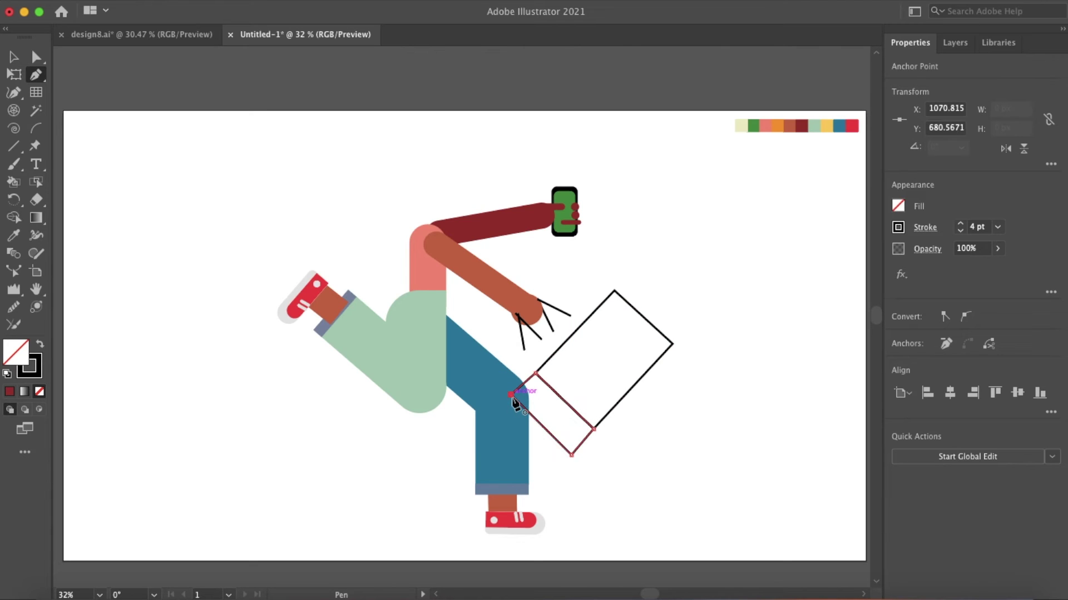
pyautogui.click(511, 395)
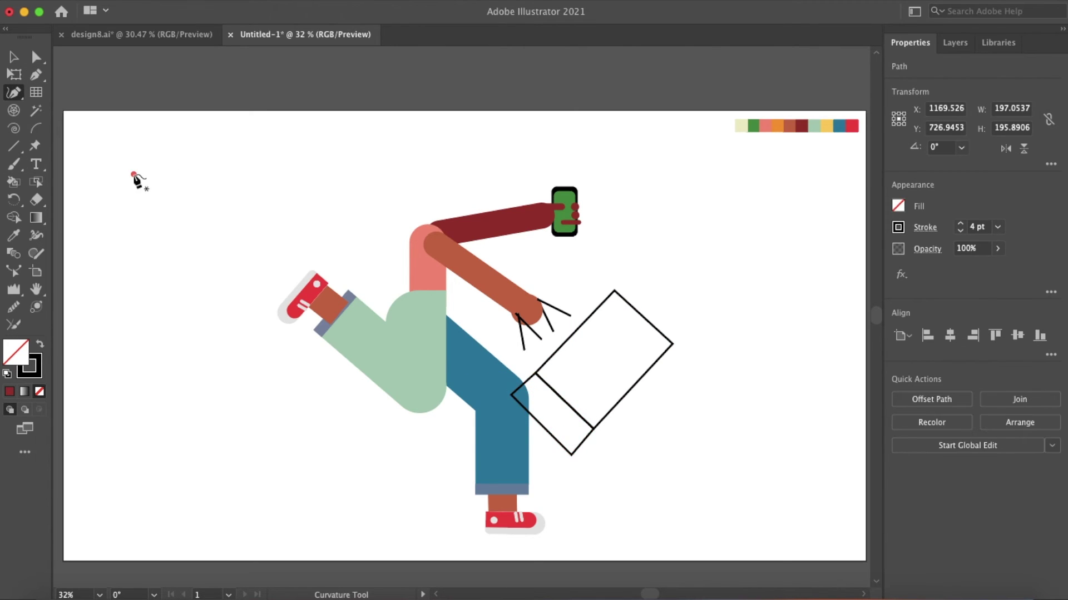
# - Make a 3-point Star triangle, resize and rotate it, and place it in the band
pyautogui.moveTo(14, 147); pyautogui.dragTo(83, 196)
pyautogui.click(95, 203)
pyautogui.press('Return')
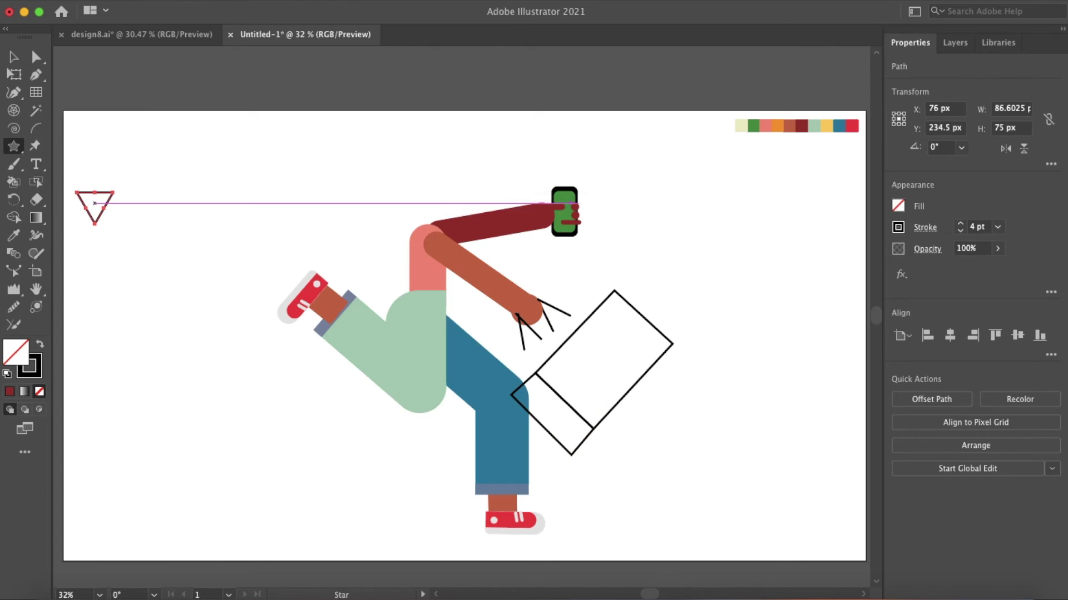
pyautogui.press('v')
pyautogui.moveTo(111, 232)
pyautogui.mouseDown()
pyautogui.moveTo(95, 212)
pyautogui.moveTo(581, 455)
pyautogui.moveTo(572, 433)
pyautogui.moveTo(589, 437)
pyautogui.mouseUp()
pyautogui.click(114, 166)
pyautogui.click(386, 318)
pyautogui.click(574, 431)
pyautogui.click(572, 428)
# - Fill the bag's main body with yellow from the palette
pyautogui.click(581, 437)
pyautogui.click(578, 419)
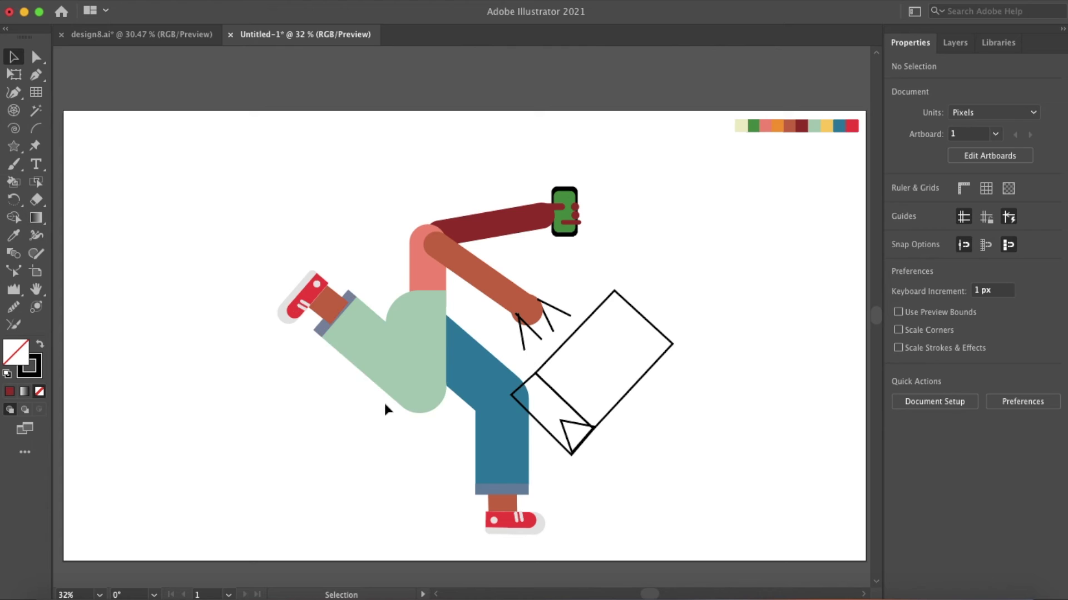
pyautogui.click(13, 234)
pyautogui.click(827, 125)
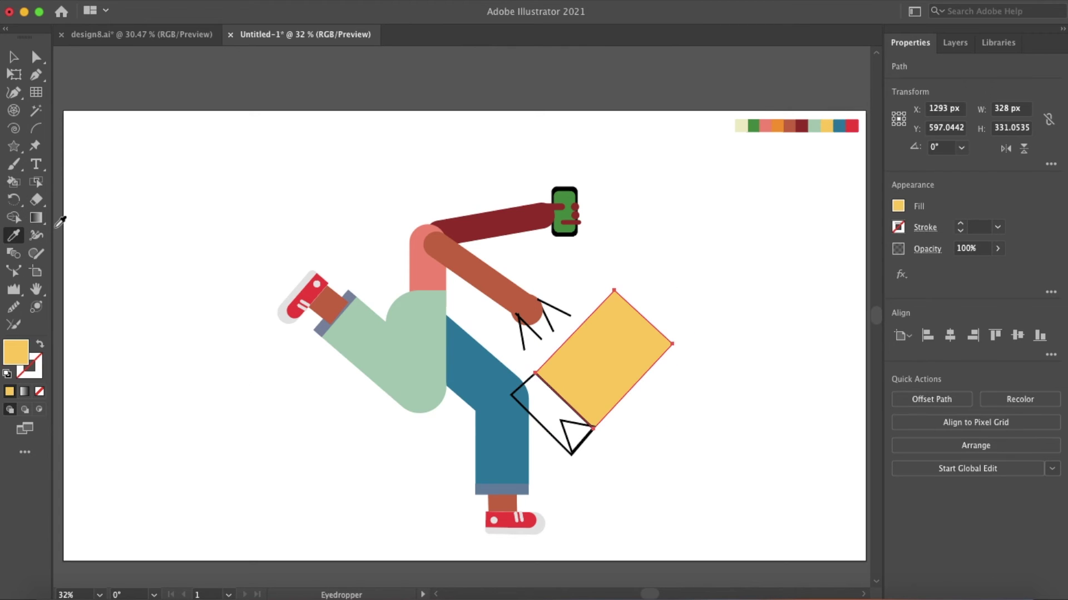
# - Fill the bag's lower band orange and the triangle notch yellow
pyautogui.press('v')
pyautogui.click(527, 415)
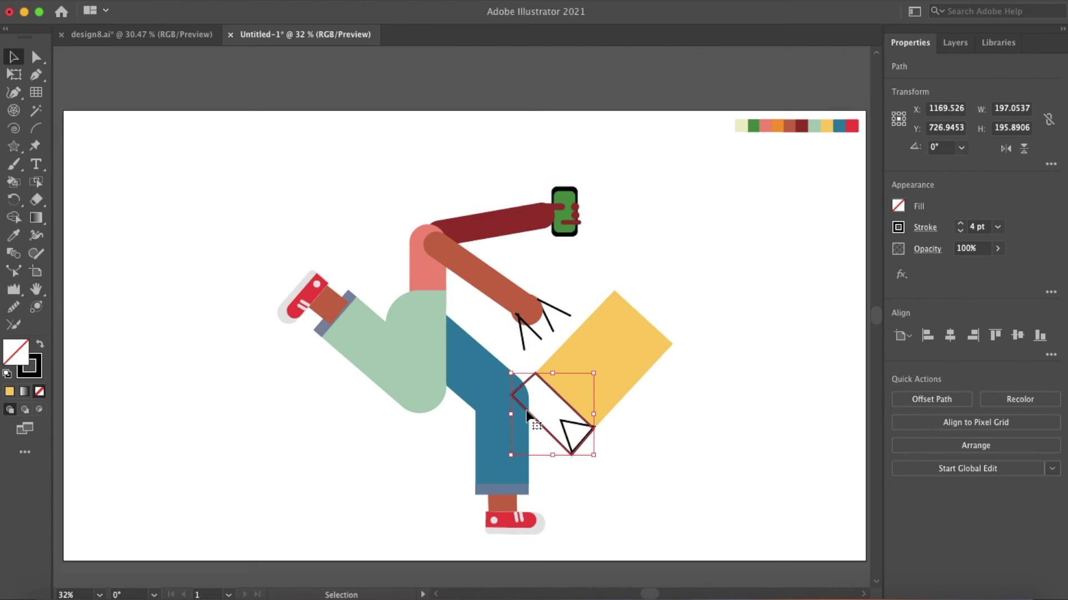
pyautogui.press('i')
pyautogui.click(777, 126)
pyautogui.press('v')
pyautogui.click(573, 437)
pyautogui.press('i')
pyautogui.click(612, 356)
pyautogui.click(15, 57)
pyautogui.click(739, 436)
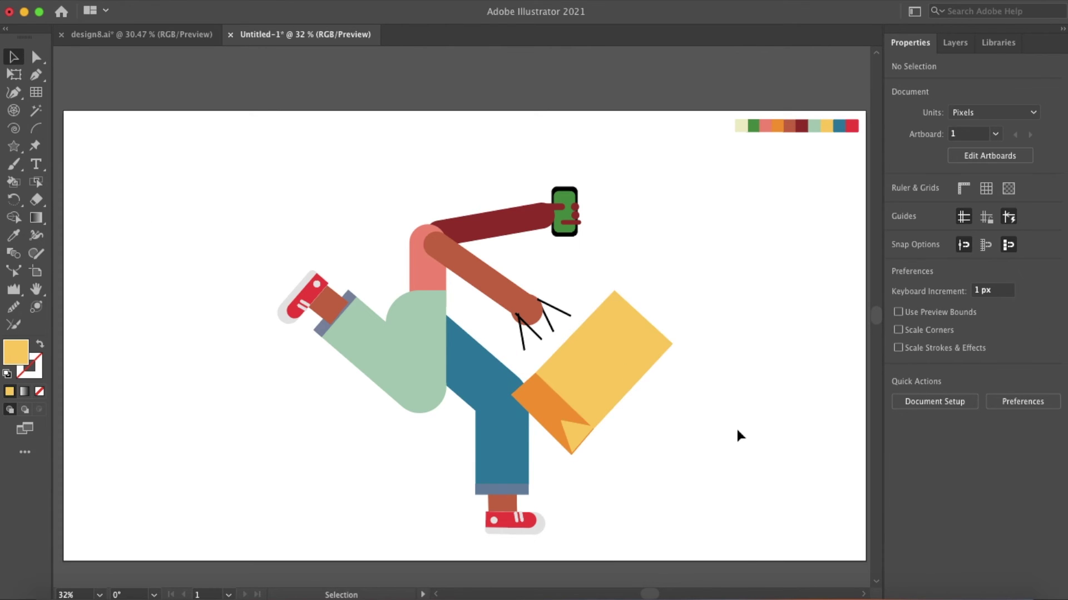
# - Move the bag toward the hand, rotate it slightly, and nudge it up-right
pyautogui.click(578, 436)
pyautogui.keyDown('shift'); pyautogui.click(628, 363); pyautogui.keyUp('shift')
pyautogui.moveTo(628, 363); pyautogui.dragTo(609, 346)
pyautogui.click(674, 404)
pyautogui.click(612, 356)
pyautogui.moveTo(664, 274); pyautogui.dragTo(648, 283)
pyautogui.click(649, 284)
pyautogui.moveTo(595, 373); pyautogui.dragTo(598, 370)
pyautogui.click(406, 246)
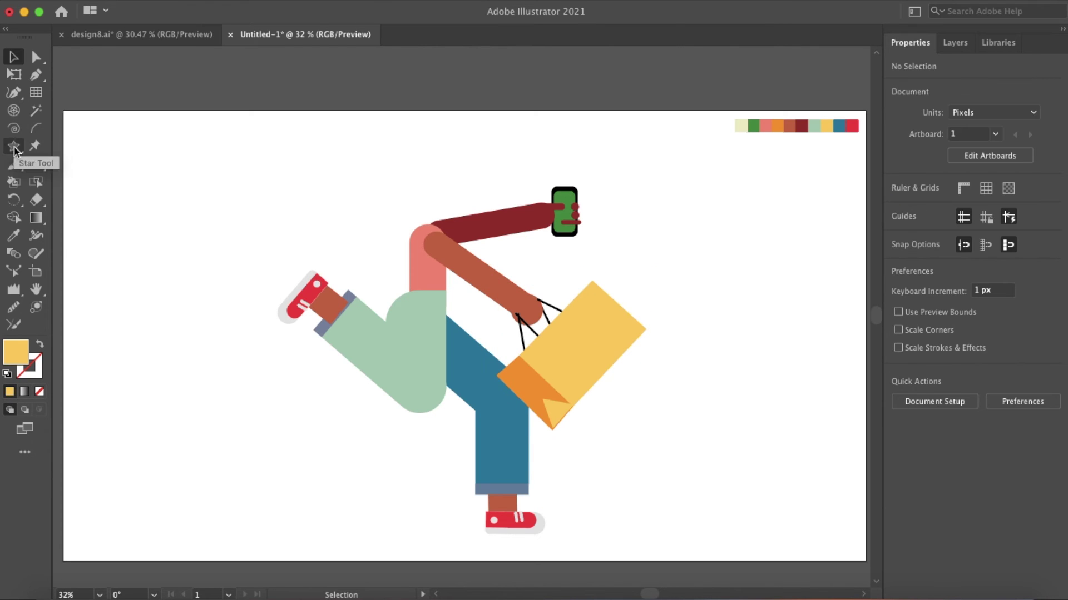
pyautogui.moveTo(15, 148)
pyautogui.mouseDown()
pyautogui.moveTo(108, 236)
pyautogui.moveTo(156, 319)
pyautogui.moveTo(153, 309)
pyautogui.mouseUp()
# - Send the neck shape behind everything and fill it brown
pyautogui.press('v')
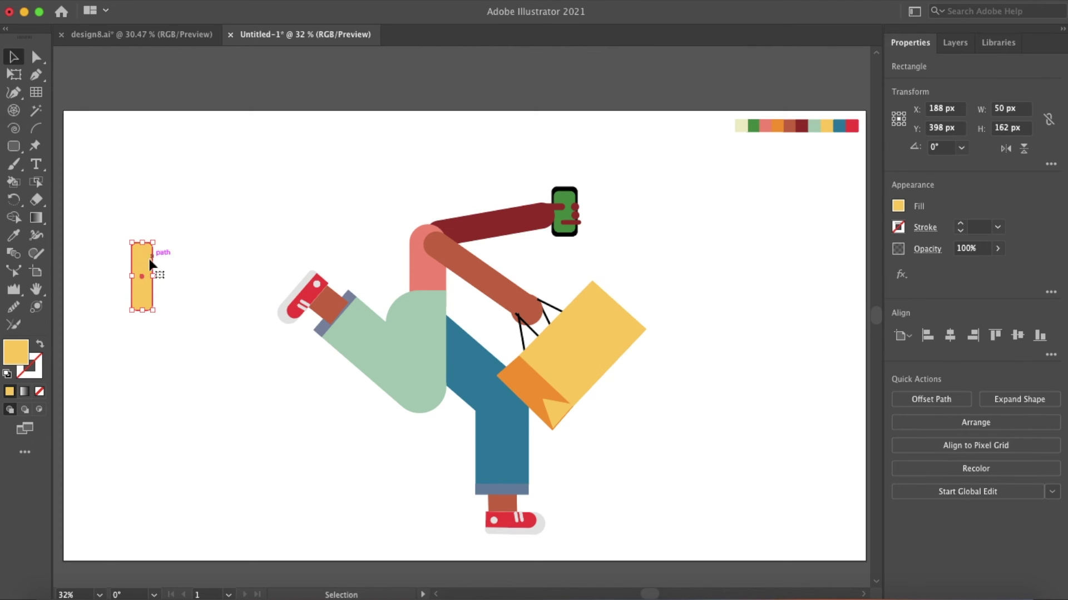
pyautogui.moveTo(151, 263); pyautogui.dragTo(437, 190)
pyautogui.rightClick(437, 190)
pyautogui.click(645, 494)
pyautogui.click(676, 342)
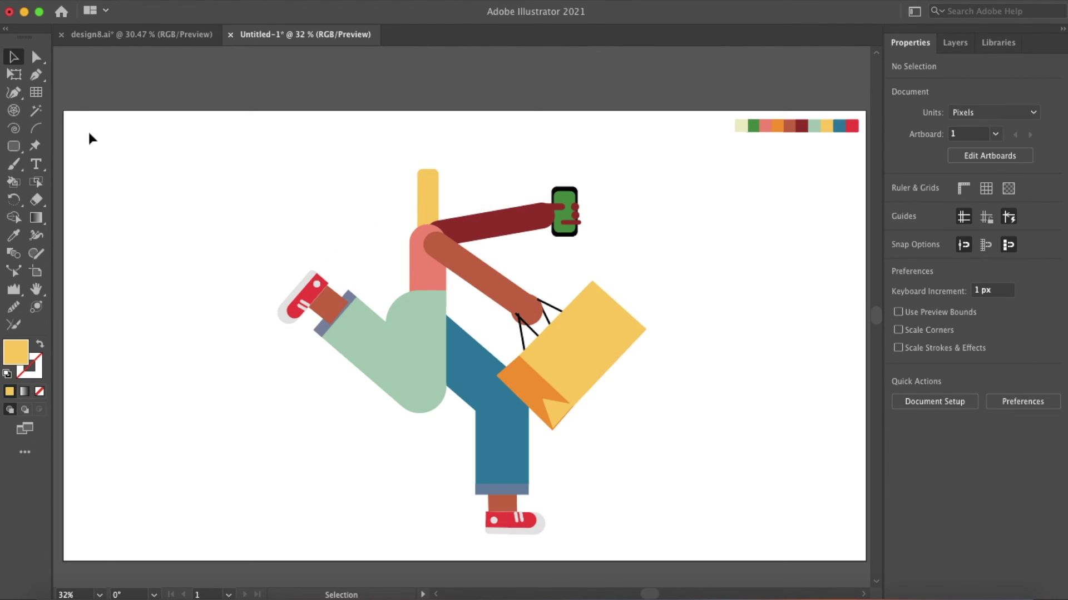
pyautogui.hotkey('ctrl', 'z')
pyautogui.click(792, 127)
pyautogui.press('v')
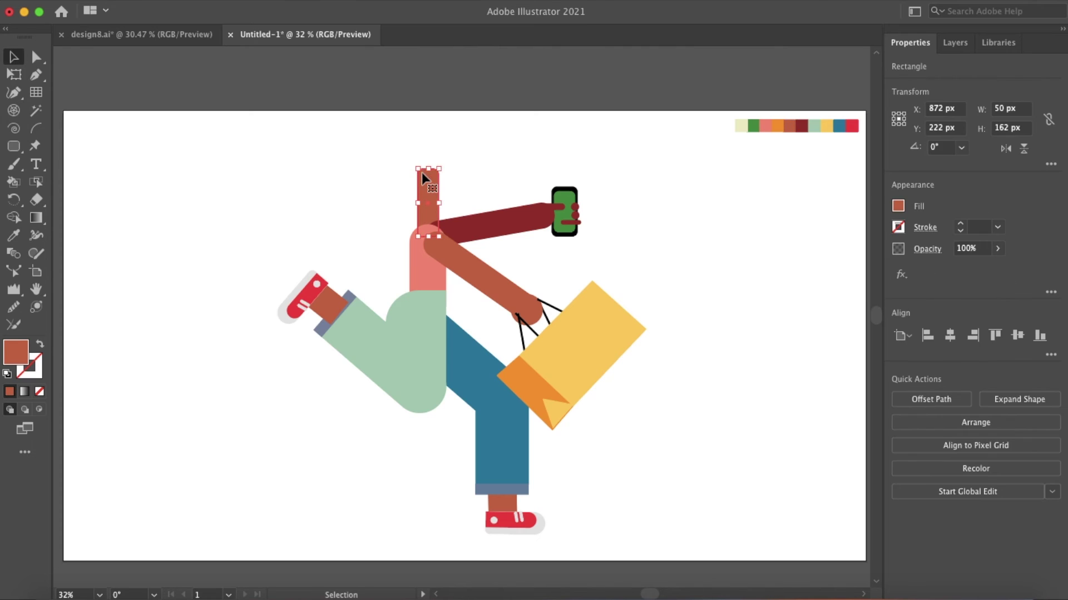
pyautogui.hotkey('ctrl', 'shift', 'a')
# - Send the dark red arm behind the brown arm and nudge it slightly down
pyautogui.rightClick(493, 242)
pyautogui.click(493, 233)
pyautogui.rightClick(518, 329)
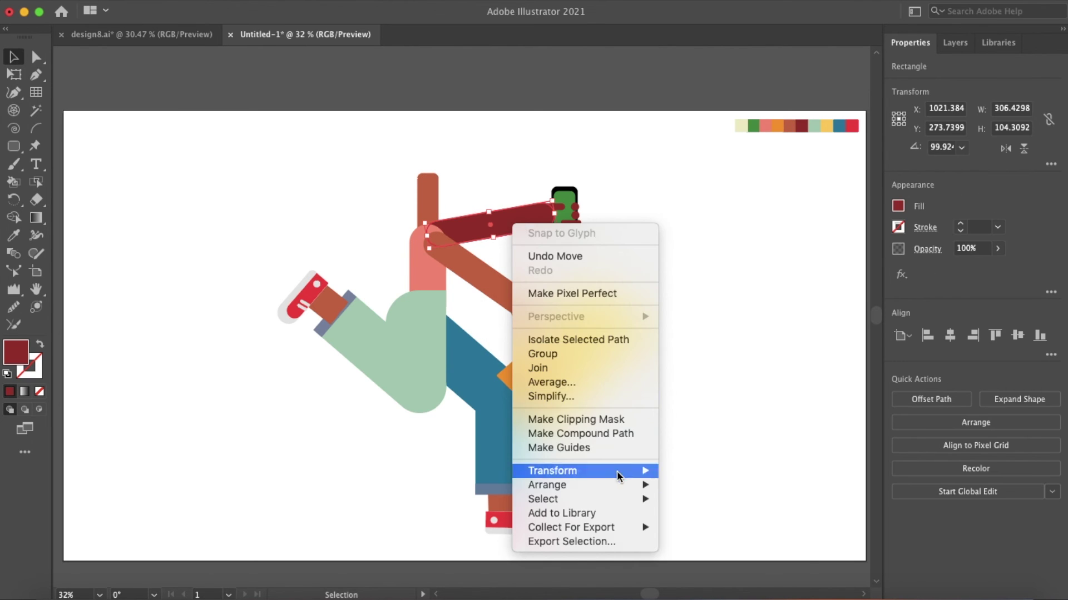
pyautogui.click(560, 488)
pyautogui.click(740, 325)
pyautogui.moveTo(432, 198); pyautogui.dragTo(433, 202)
pyautogui.click(352, 202)
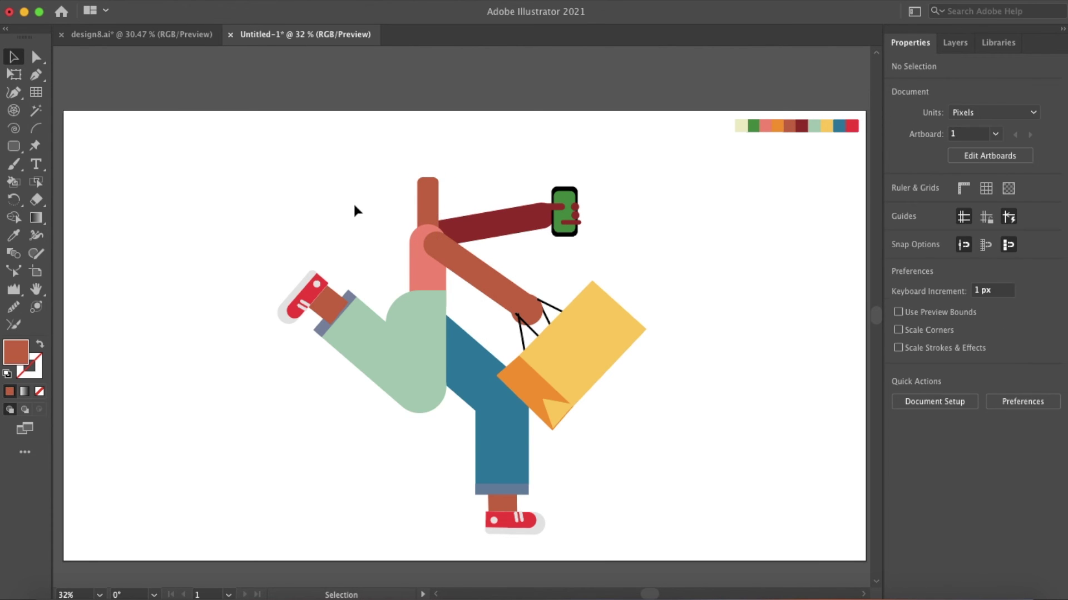
# - Place a black 64 × 23 px rounded band on the neck and start an 87 px black circle above
pyautogui.click(13, 146)
pyautogui.moveTo(129, 232); pyautogui.dragTo(158, 241)
pyautogui.click(898, 206)
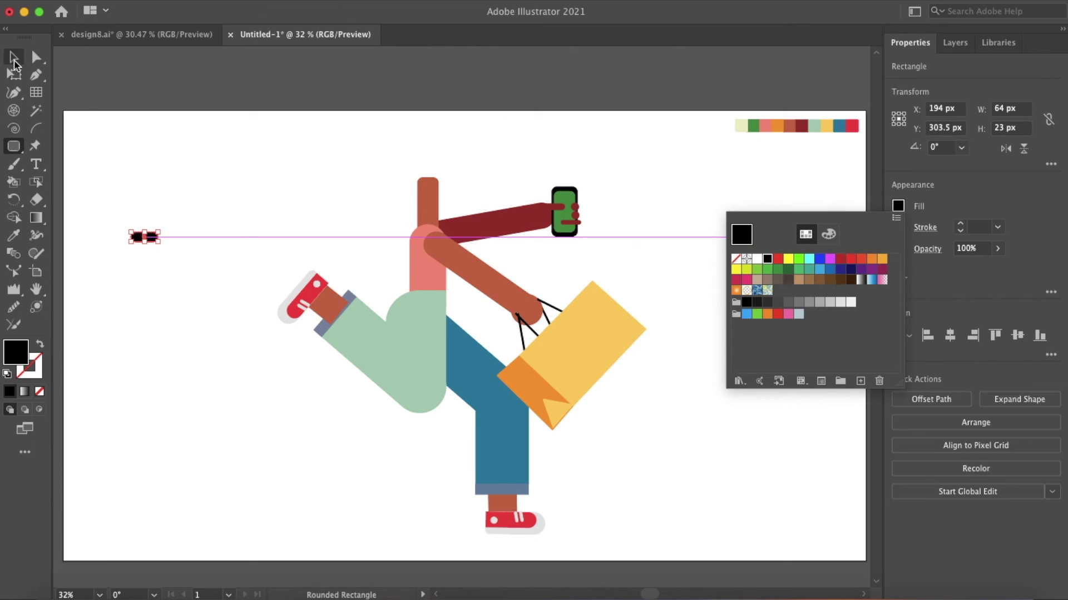
pyautogui.click(506, 356)
pyautogui.press('v')
pyautogui.moveTo(151, 240); pyautogui.dragTo(436, 207)
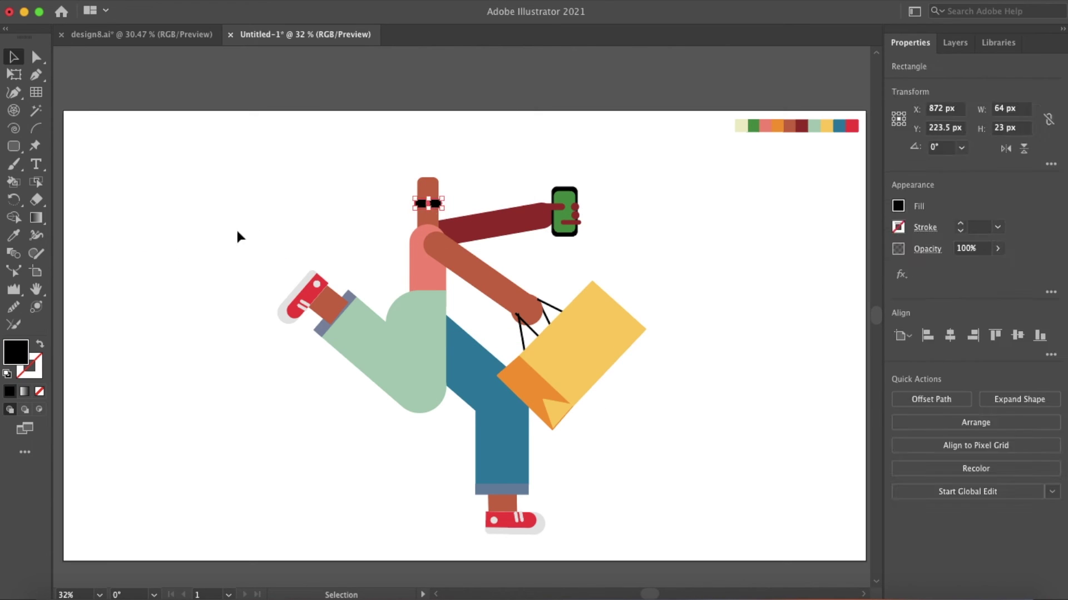
pyautogui.moveTo(14, 146); pyautogui.dragTo(83, 162)
pyautogui.moveTo(410, 146); pyautogui.dragTo(450, 186)
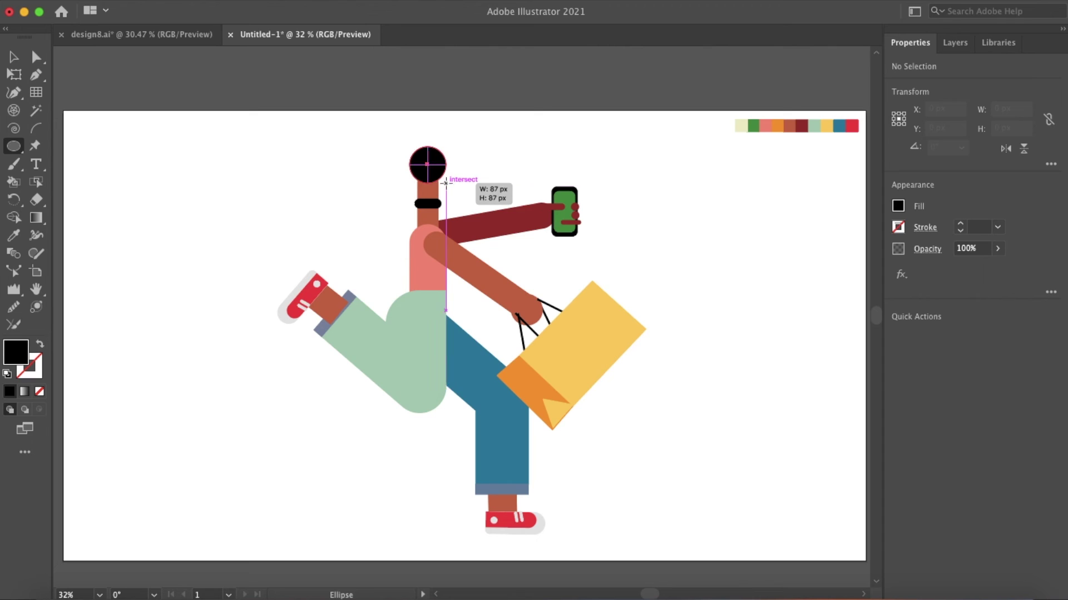
# - Eyedropper the brown skin colour onto the head circle
pyautogui.press('v')
pyautogui.click(145, 119)
pyautogui.hotkey('ctrl', 'z')
pyautogui.click(444, 208)
pyautogui.press('v')
pyautogui.click(119, 198)
pyautogui.click(419, 162)
pyautogui.click(335, 199)
# - Offset the brown head over the black circle so it frames the face as hair
pyautogui.press('l')
pyautogui.press('v')
pyautogui.moveTo(429, 166)
pyautogui.mouseDown()
pyautogui.moveTo(464, 316)
pyautogui.moveTo(451, 171)
pyautogui.mouseUp()
pyautogui.click(897, 206)
pyautogui.click(767, 260)
pyautogui.click(422, 166)
pyautogui.click(200, 141)
pyautogui.click(438, 185)
pyautogui.click(137, 175)
# - Move a circle above the head as a black bun, and draw an 83 px black circle at left
pyautogui.moveTo(439, 175); pyautogui.dragTo(439, 136)
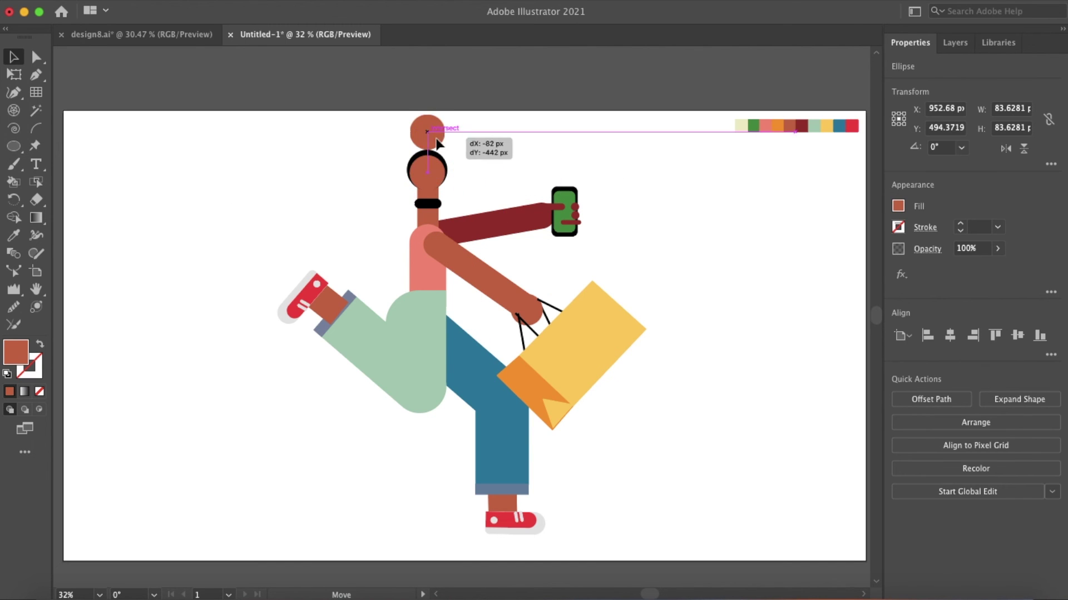
pyautogui.click(897, 206)
pyautogui.click(769, 266)
pyautogui.click(663, 185)
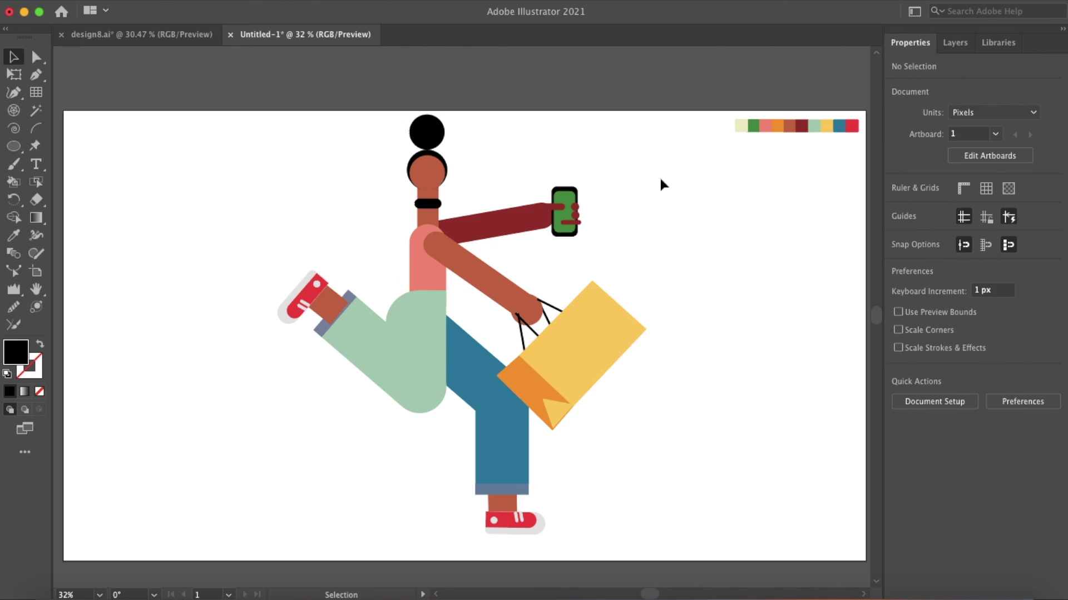
pyautogui.moveTo(127, 256); pyautogui.dragTo(162, 290)
pyautogui.moveTo(14, 146); pyautogui.dragTo(56, 143)
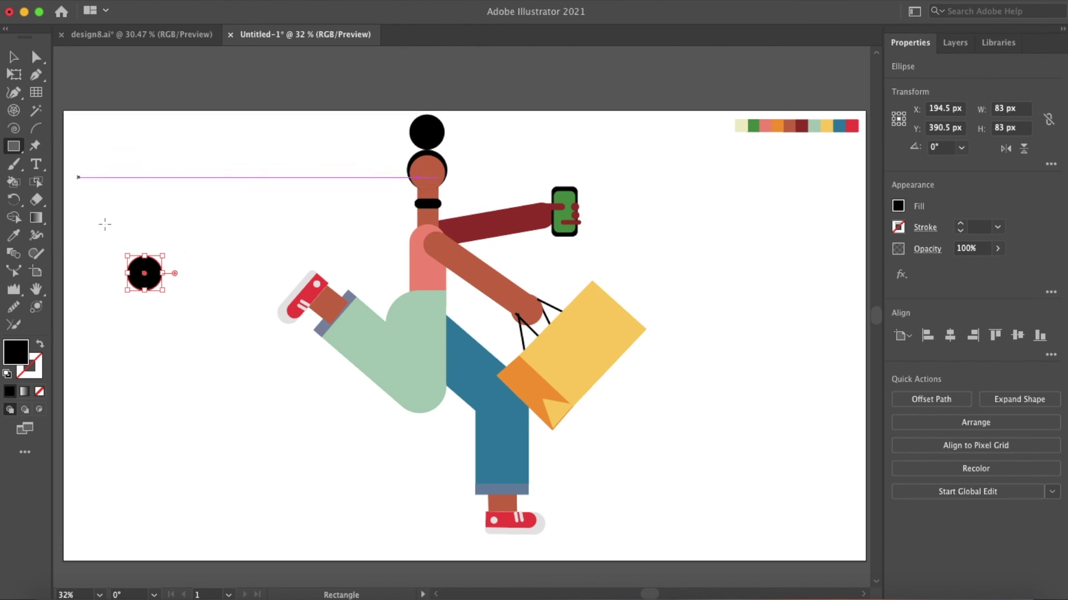
# - Cut the circle in half with a rectangle, fill the semicircle pale grey and move it into the face
pyautogui.moveTo(108, 245); pyautogui.dragTo(176, 273)
pyautogui.press('v')
pyautogui.click(196, 337)
pyautogui.moveTo(195, 337)
pyautogui.mouseDown()
pyautogui.moveTo(134, 261)
pyautogui.moveTo(143, 266)
pyautogui.mouseUp()
pyautogui.click(898, 205)
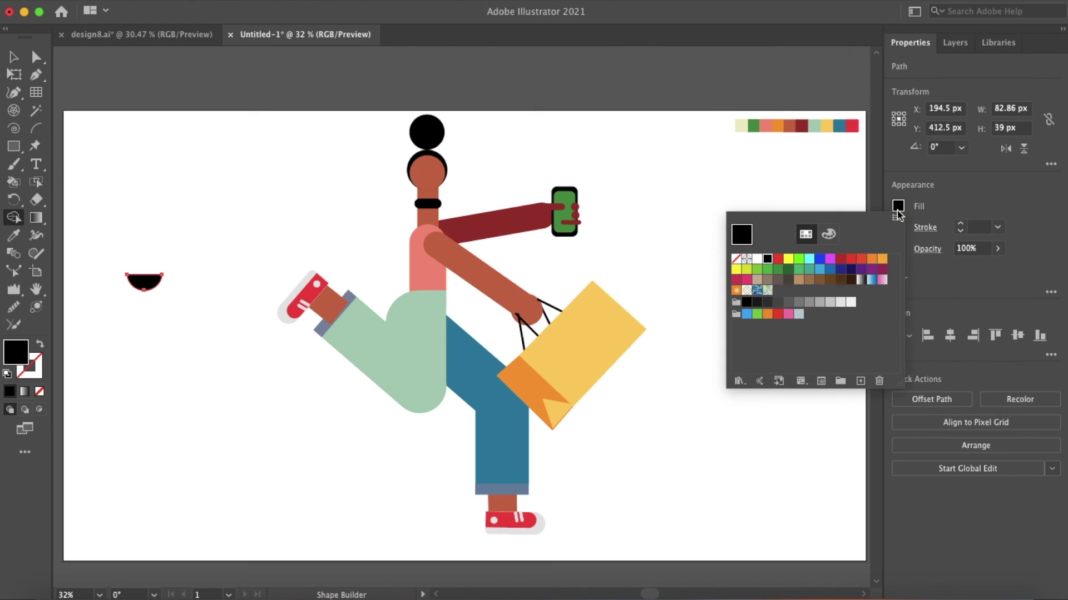
pyautogui.click(163, 223)
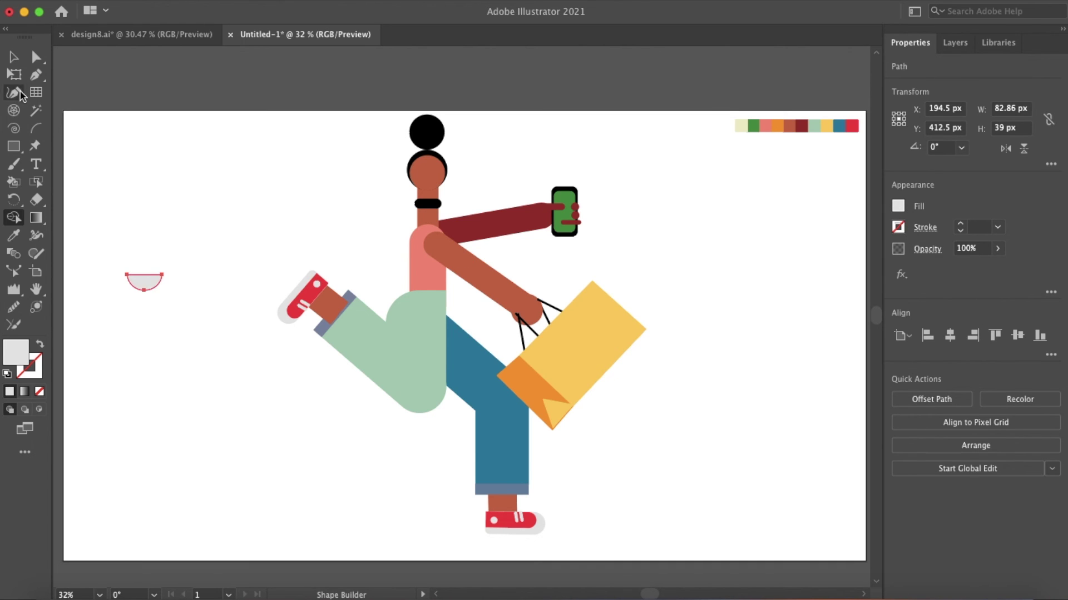
pyautogui.click(14, 57)
pyautogui.moveTo(144, 281)
pyautogui.mouseDown()
pyautogui.moveTo(211, 223)
pyautogui.moveTo(427, 180)
pyautogui.mouseUp()
pyautogui.click(340, 195)
# - Draw small 18 px black ellipse eyes and place them above the smile
pyautogui.click(14, 145)
pyautogui.click(95, 159)
pyautogui.click(898, 205)
pyautogui.click(772, 254)
pyautogui.click(191, 298)
pyautogui.moveTo(145, 190); pyautogui.dragTo(155, 199)
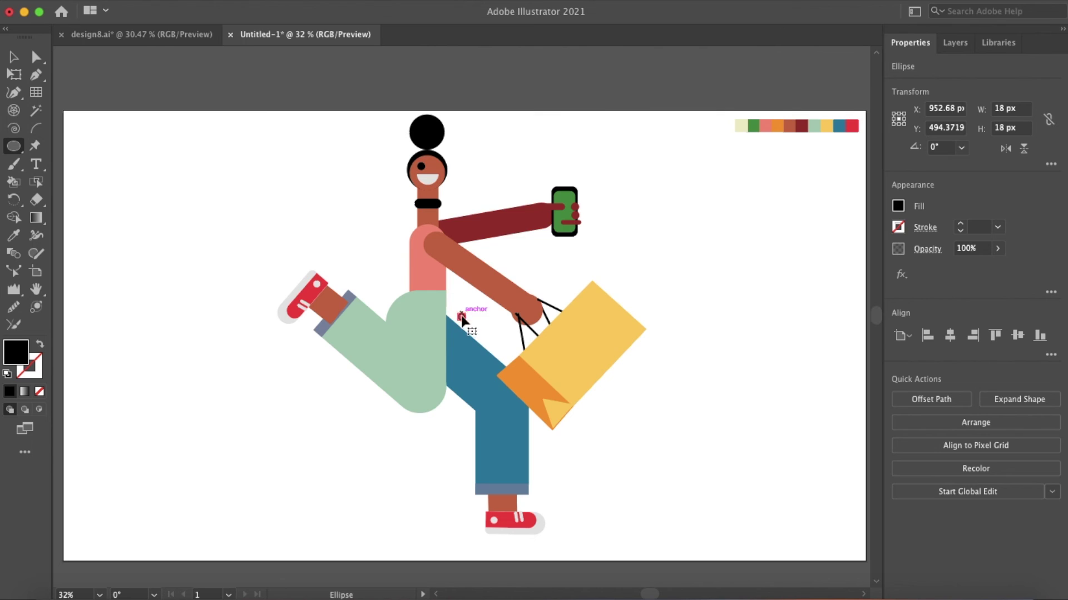
pyautogui.moveTo(462, 318); pyautogui.dragTo(434, 166)
pyautogui.press('v')
pyautogui.click(220, 239)
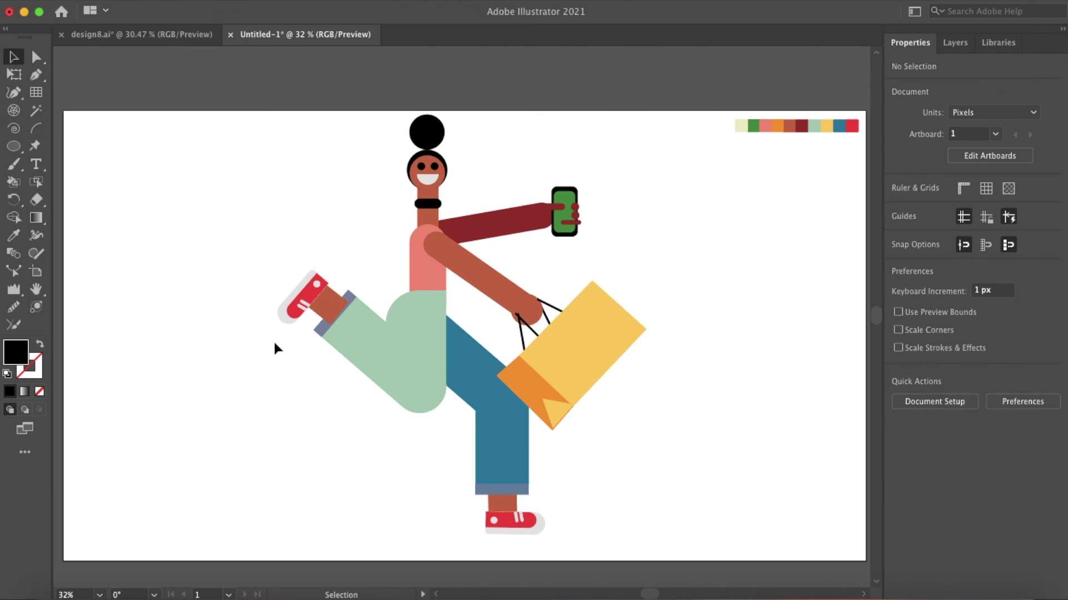
# - Draw a vertical and a diagonal crease line along the green leg
pyautogui.click(13, 146)
pyautogui.click(95, 243)
pyautogui.moveTo(420, 290); pyautogui.dragTo(421, 393)
pyautogui.click(14, 58)
pyautogui.click(898, 227)
pyautogui.click(109, 160)
pyautogui.press('\\')
pyautogui.moveTo(421, 392); pyautogui.dragTo(335, 321)
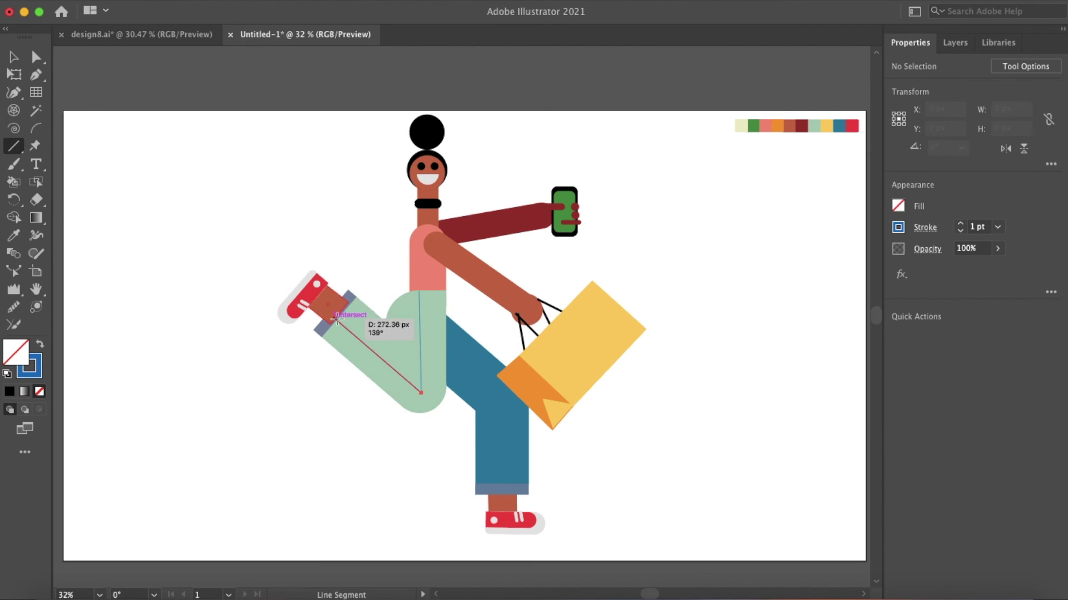
pyautogui.press('v')
pyautogui.click(123, 160)
# - Add dark blue crease lines running down the blue leg
pyautogui.press('\\')
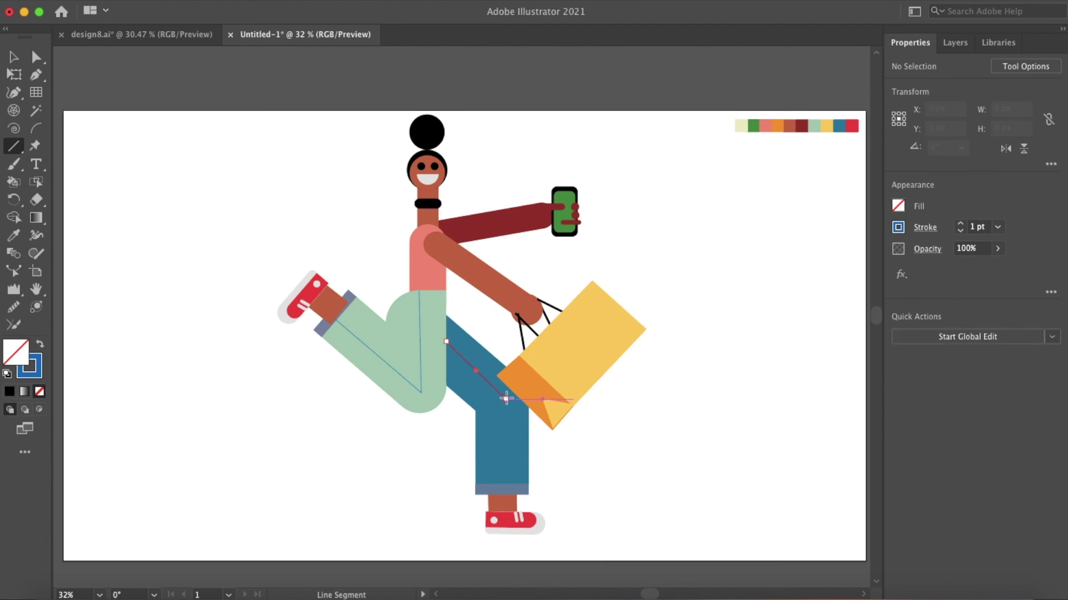
pyautogui.moveTo(506, 398); pyautogui.dragTo(506, 398)
pyautogui.press('v')
pyautogui.click(691, 439)
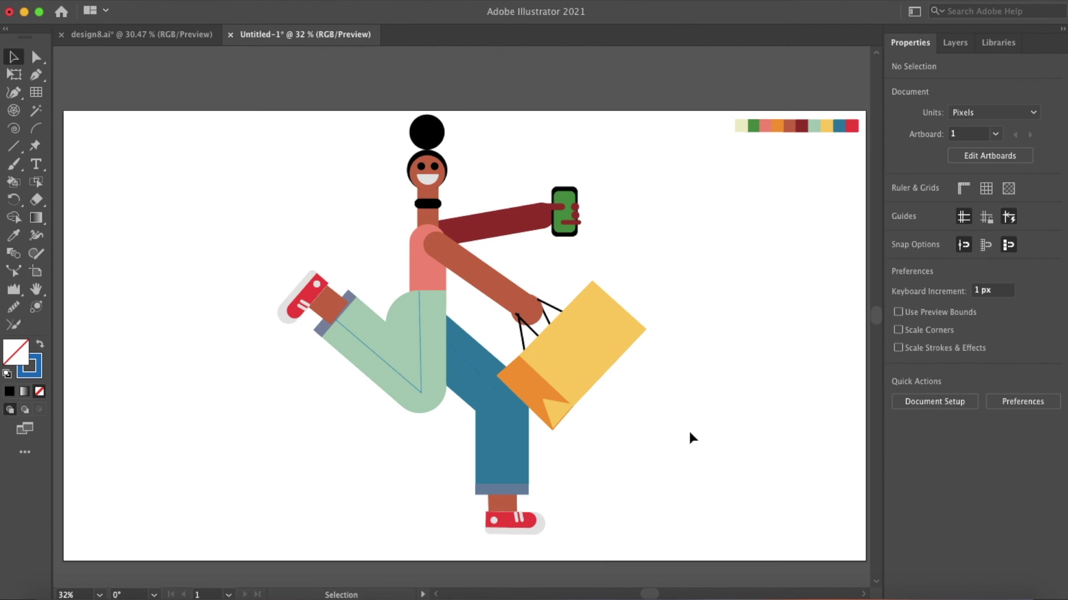
pyautogui.click(483, 383)
pyautogui.click(901, 224)
pyautogui.click(824, 285)
pyautogui.click(675, 256)
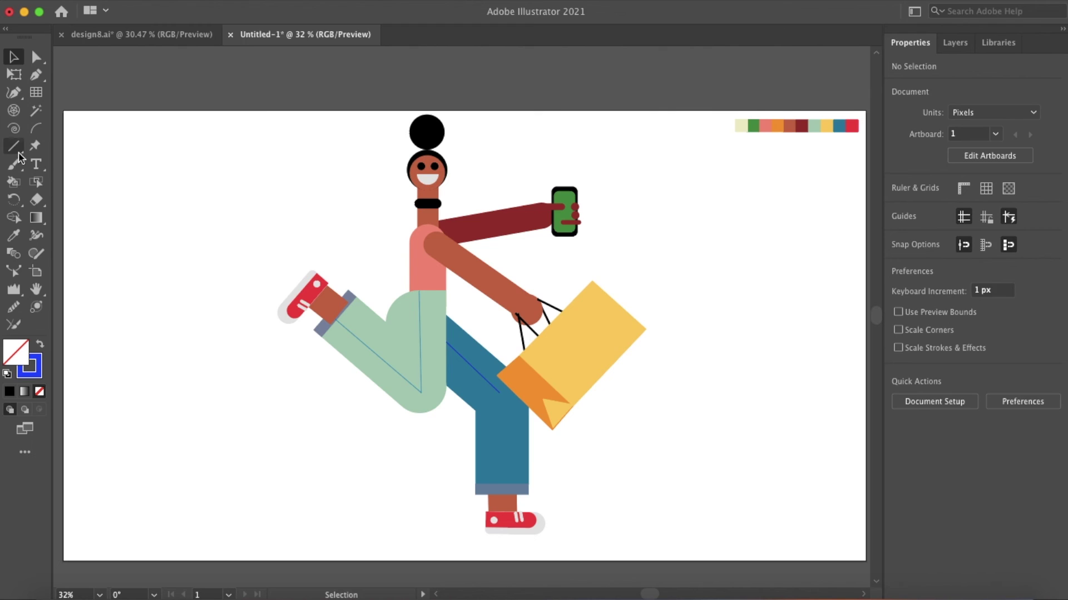
pyautogui.click(17, 150)
pyautogui.moveTo(499, 392); pyautogui.dragTo(502, 484)
pyautogui.press('v')
pyautogui.click(257, 409)
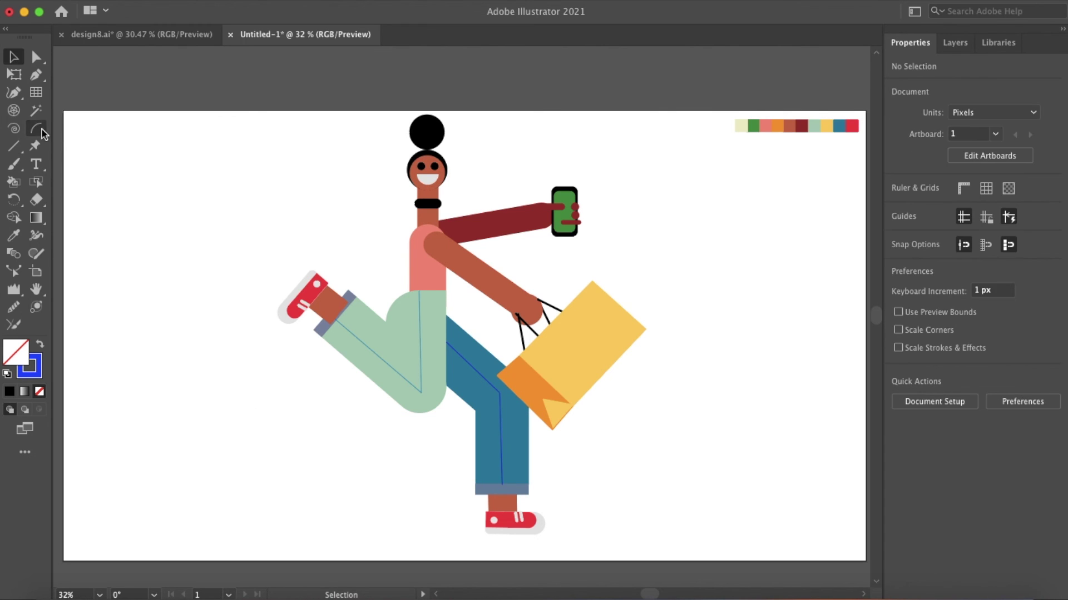
# - Draw a small curved crease on the green thigh with the Arc tool
pyautogui.click(36, 129)
pyautogui.moveTo(433, 292); pyautogui.dragTo(421, 322)
pyautogui.press('v')
pyautogui.click(287, 215)
pyautogui.moveTo(650, 492); pyautogui.dragTo(649, 492)
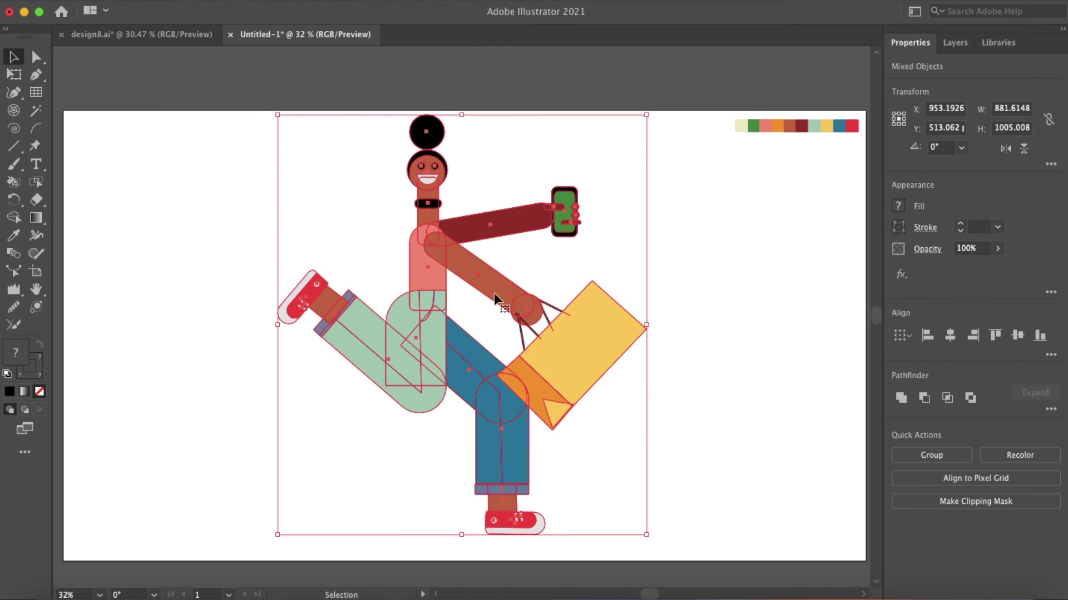
# - Move the figure slightly down and drag the top layer below the others
pyautogui.moveTo(493, 292); pyautogui.dragTo(494, 307)
pyautogui.click(666, 312)
pyautogui.click(955, 43)
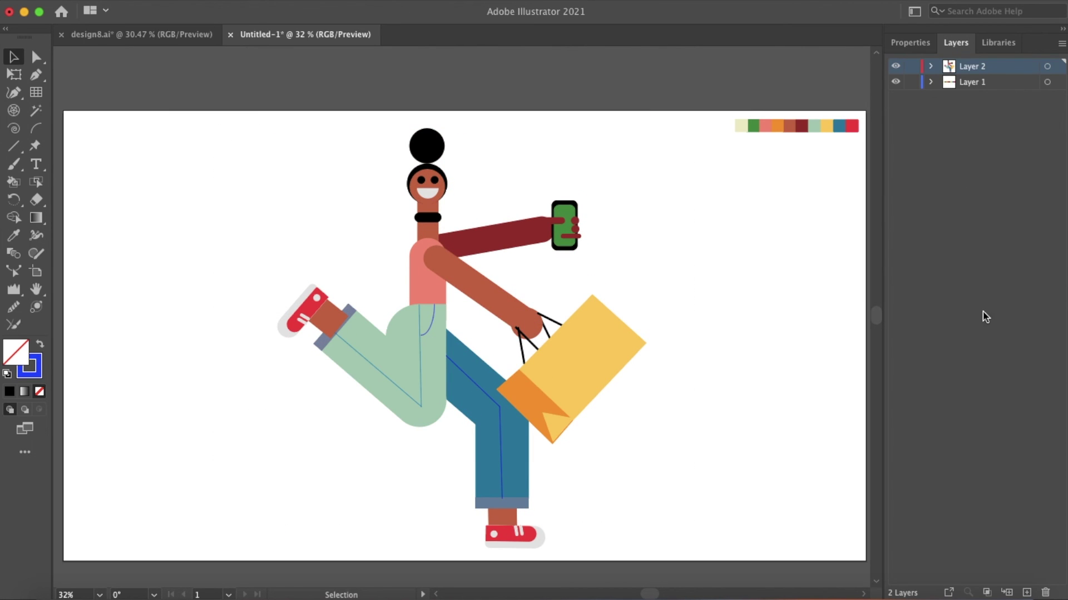
pyautogui.moveTo(996, 67); pyautogui.dragTo(997, 104)
# - Cover the whole artboard with a rectangle eyedropped to pale yellow
pyautogui.moveTo(13, 146); pyautogui.dragTo(55, 147)
pyautogui.moveTo(63, 111)
pyautogui.mouseDown()
pyautogui.moveTo(827, 556)
pyautogui.moveTo(866, 561)
pyautogui.mouseUp()
pyautogui.press('i')
pyautogui.click(741, 126)
pyautogui.press('v')
pyautogui.click(141, 85)
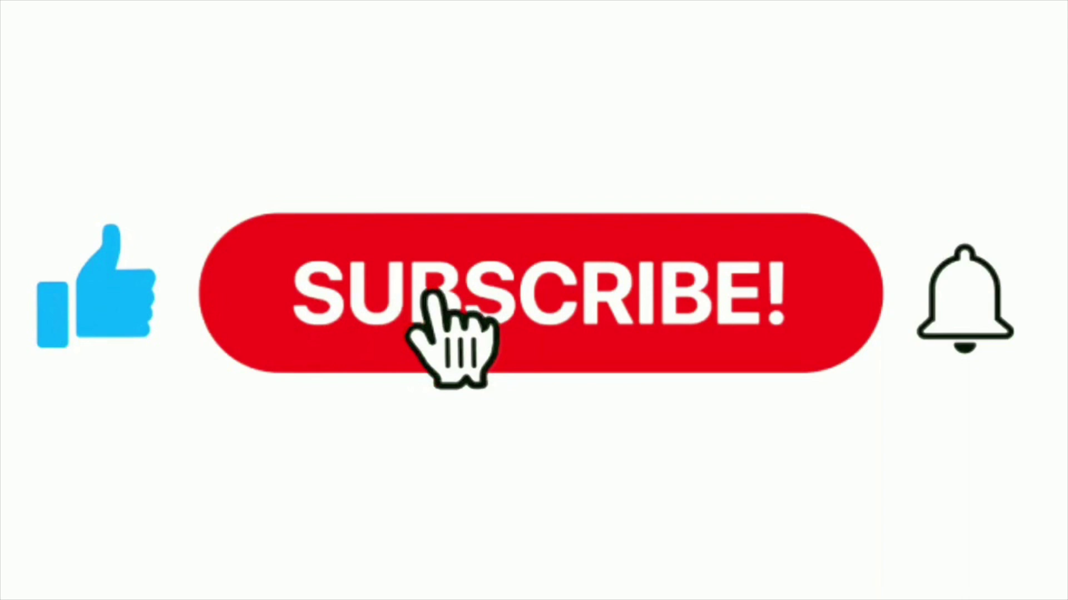